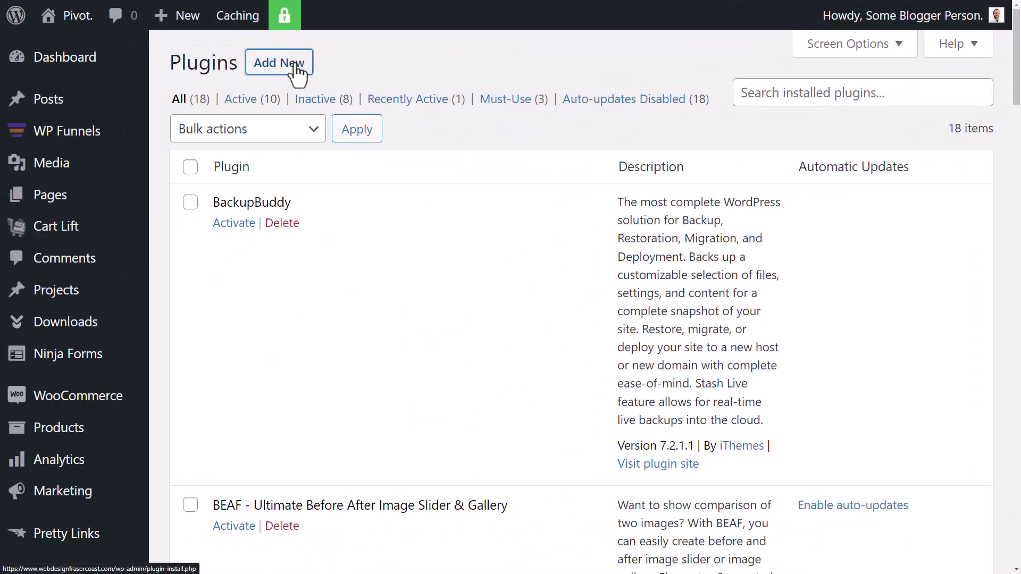
Search the plugin directory for 'all in one' to find All in One SEO
click(279, 63)
click(899, 112)
text(all in one)
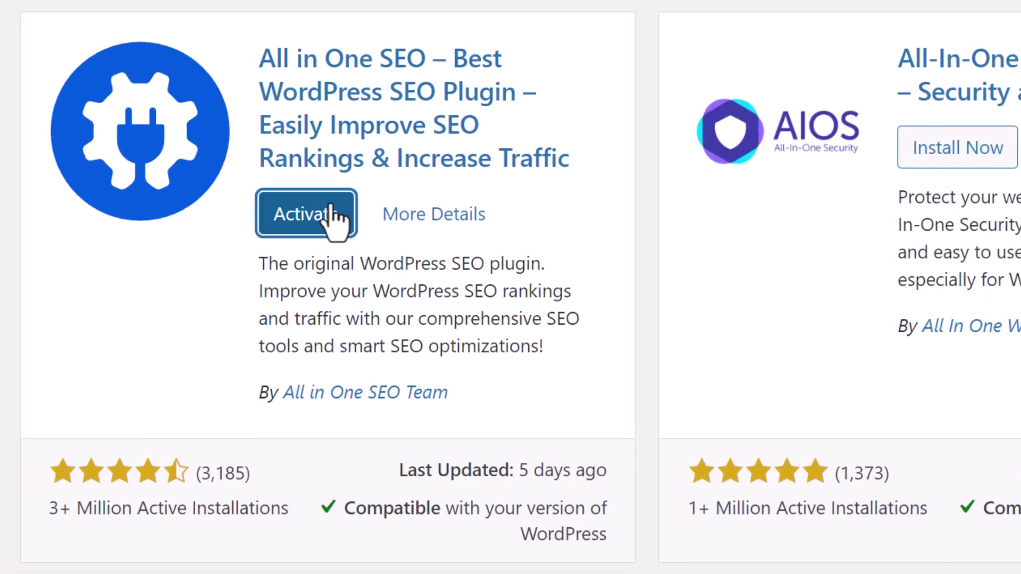
Activate the All in One SEO plugin and scroll to the Meta Description box
click(304, 223)
drag(475, 177, 308, 193)
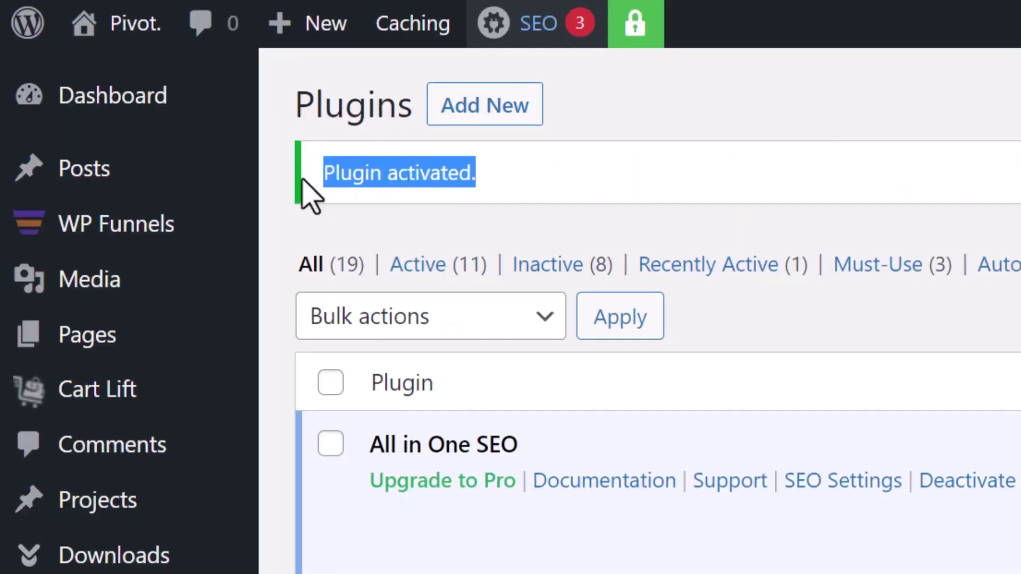
scroll(266, 186, down, 5)
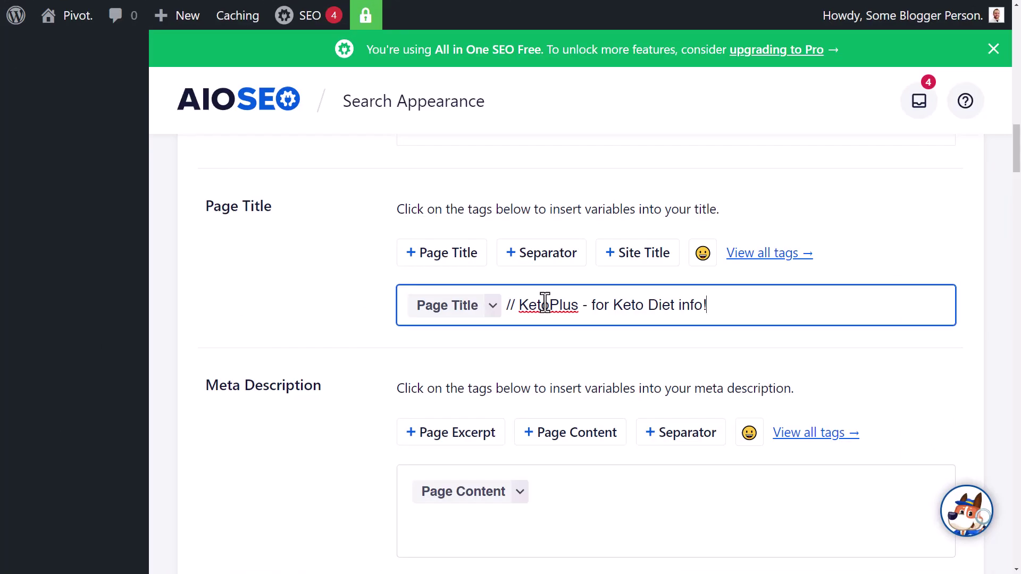
scroll(477, 476, down, 2)
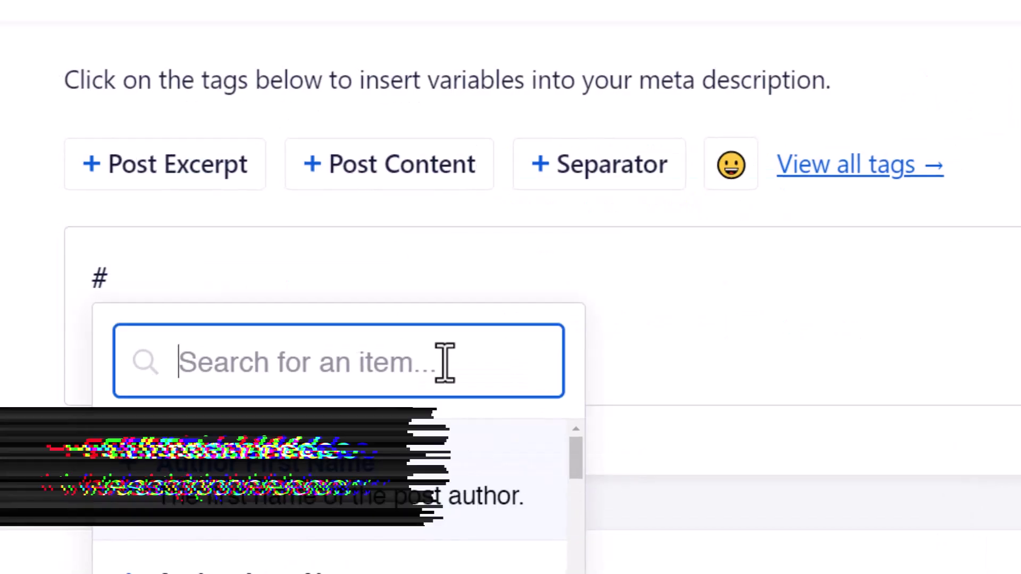
Write the meta description 'This post will help with Post Title, and other Category Title tips and advice' using smart tags
text(cat)
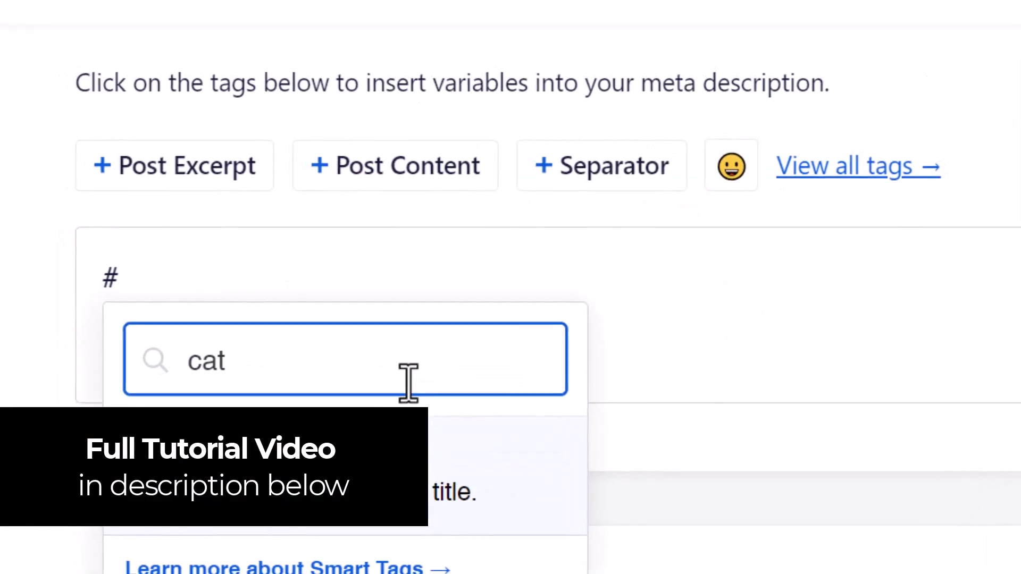
key(Return)
text(This post)
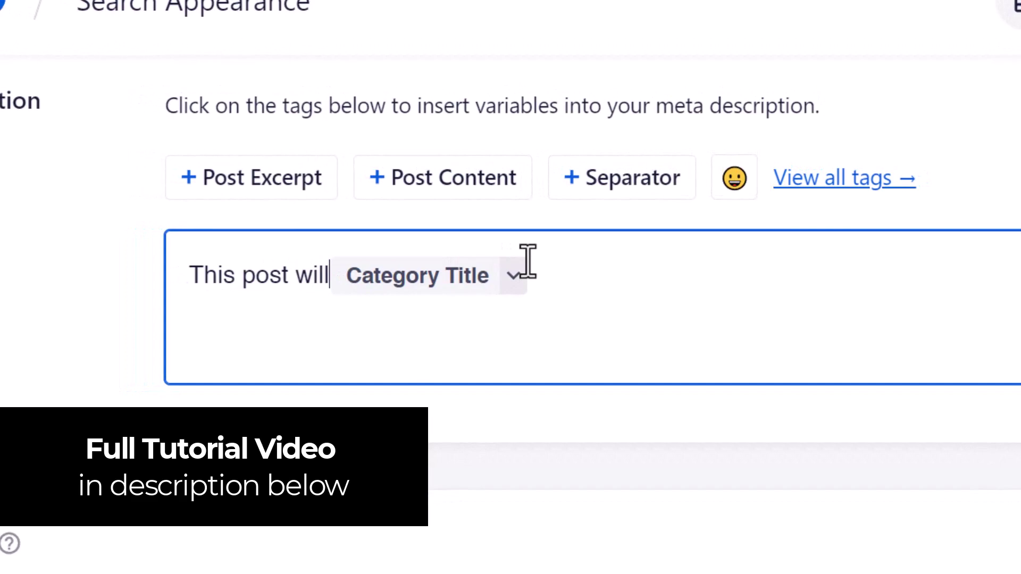
text( will give)
key(BackSpace)
key(BackSpace)
key(BackSpace)
key(BackSpace)
key(BackSpace)
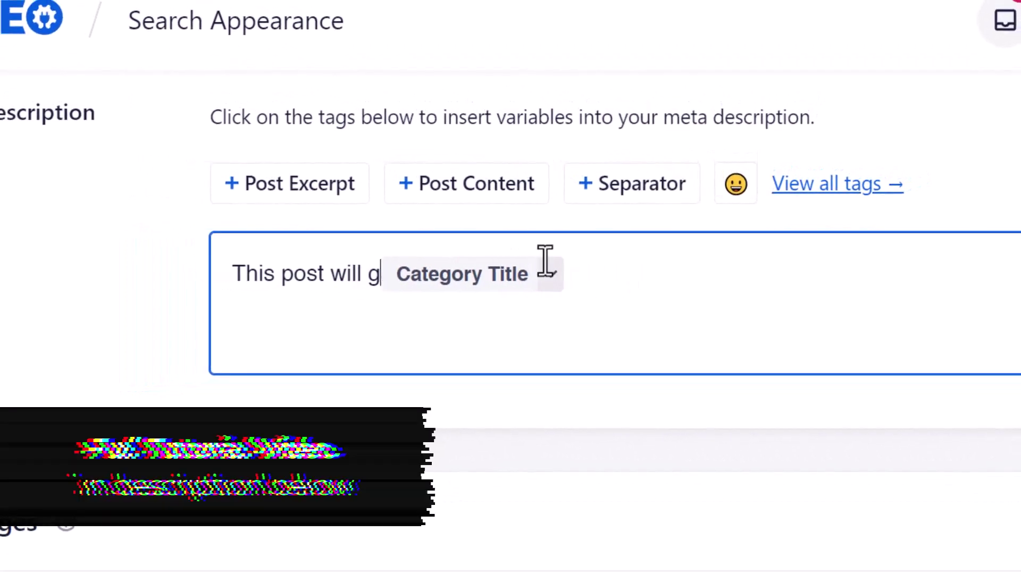
text(help with #)
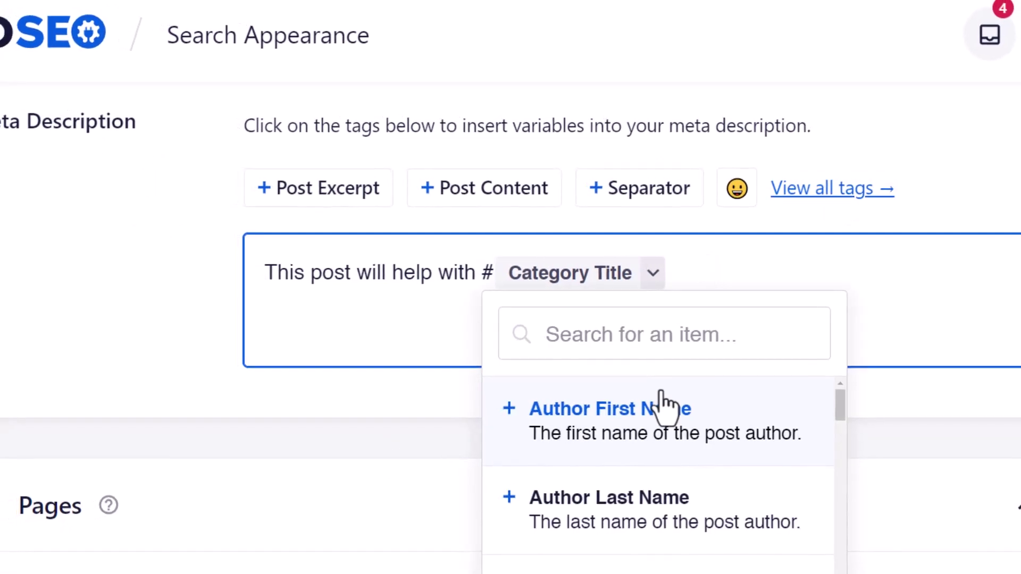
text(title)
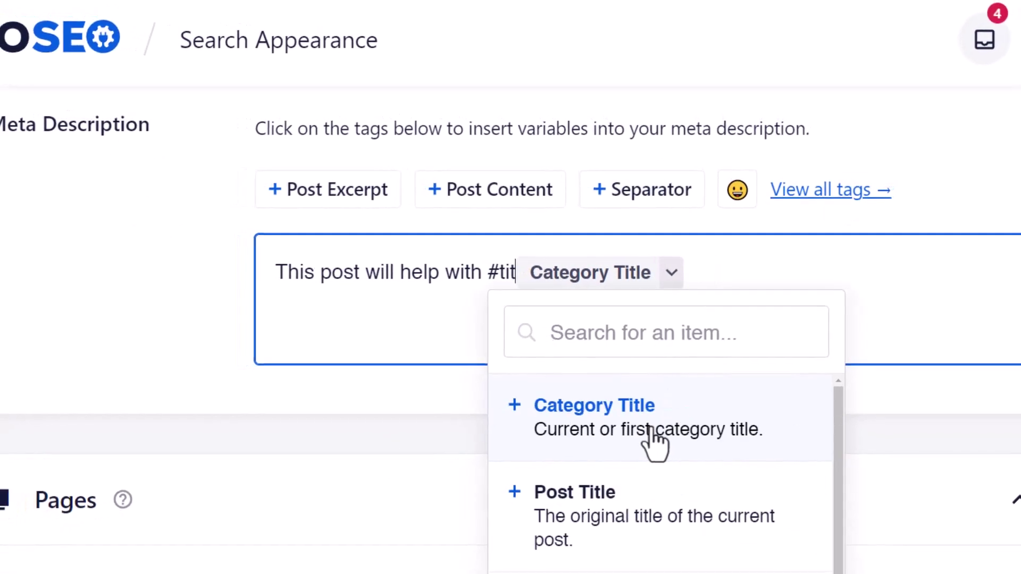
click(633, 556)
text(, and other)
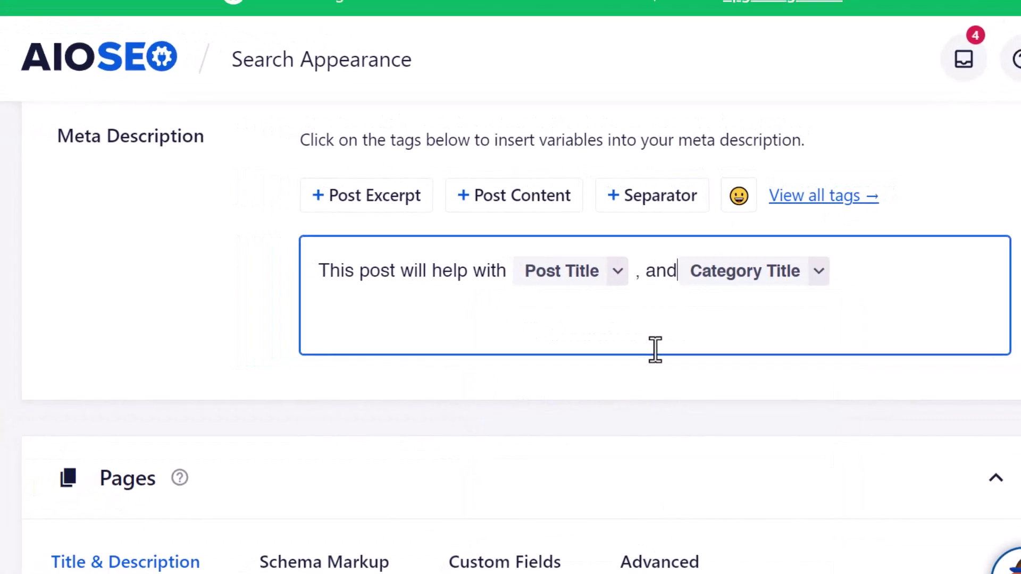
click(932, 273)
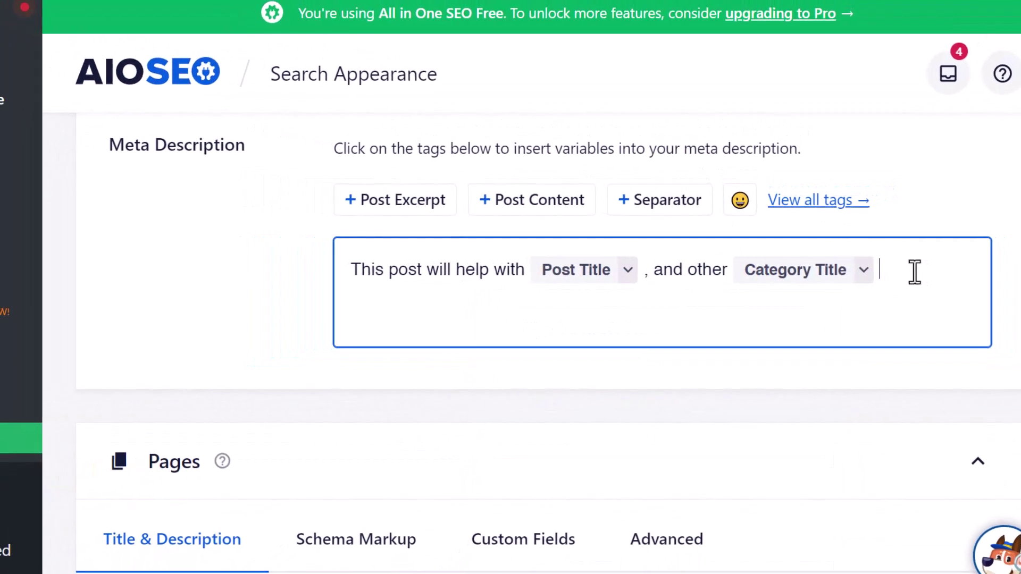
text(tips and advice)
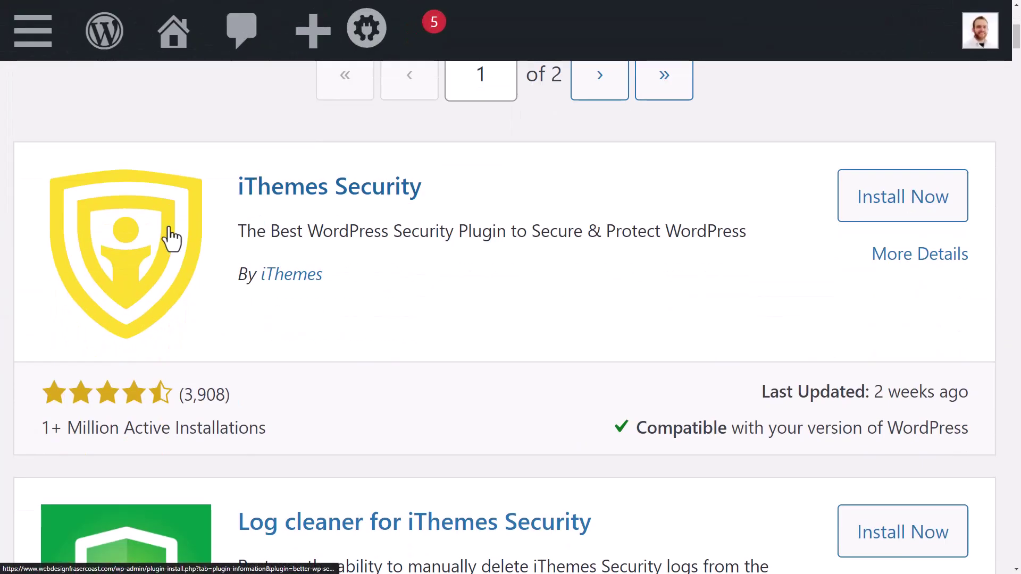
Install and activate iThemes Security from the search results
click(893, 227)
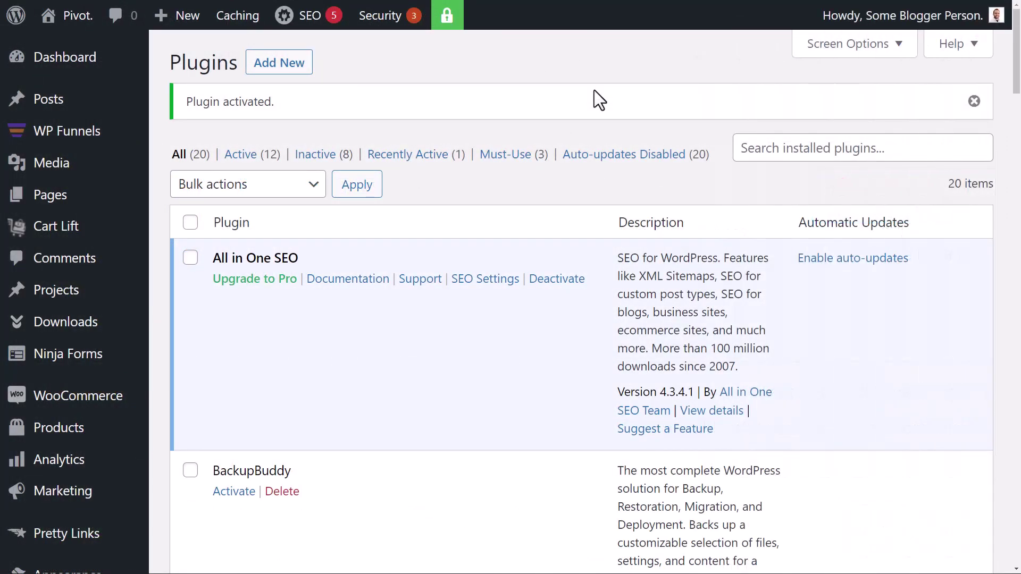
Launch the iThemes Security setup wizard from the Security menu and browse the website types
scroll(269, 213, down, 10)
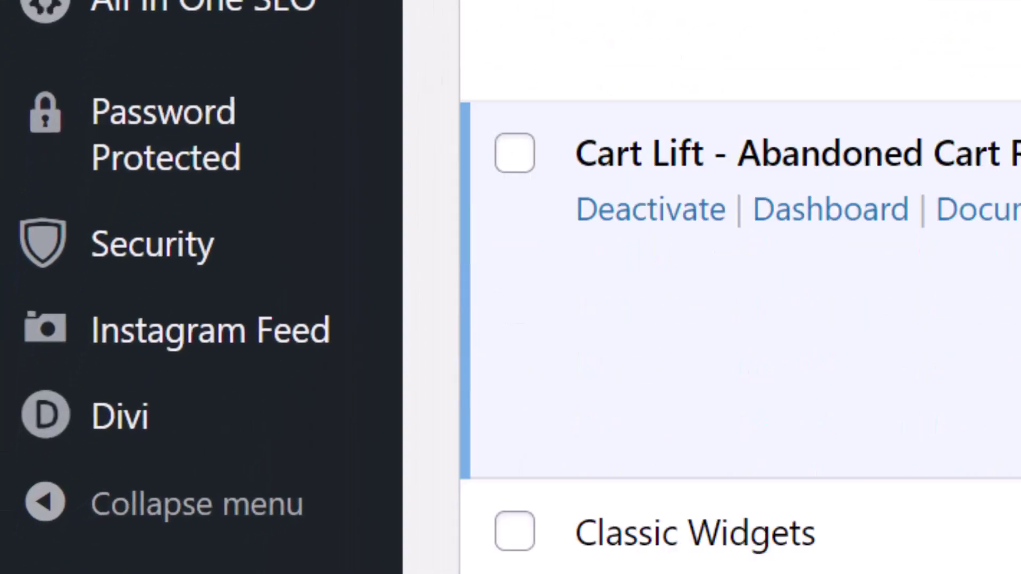
mouse_move(135, 285)
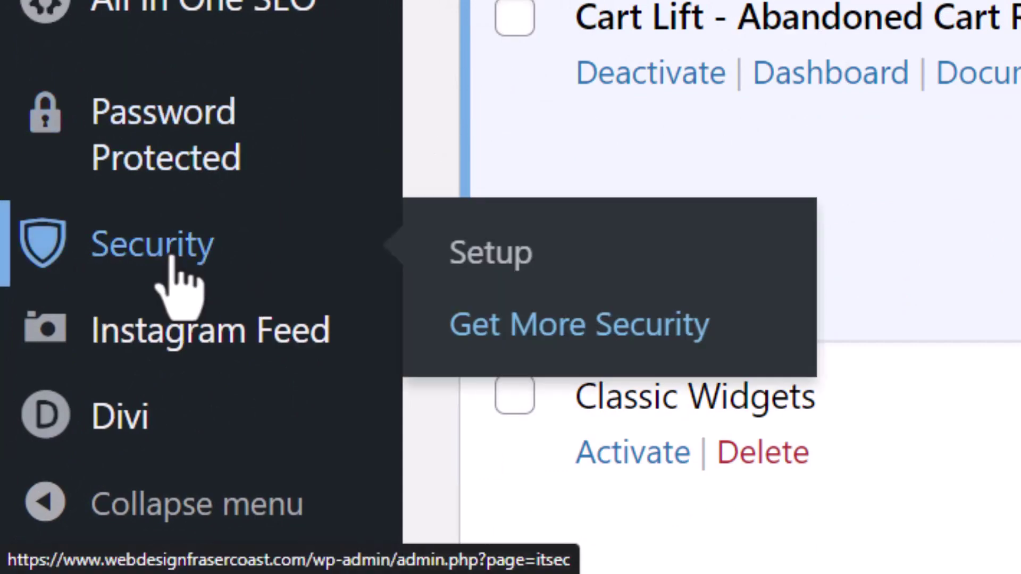
click(482, 260)
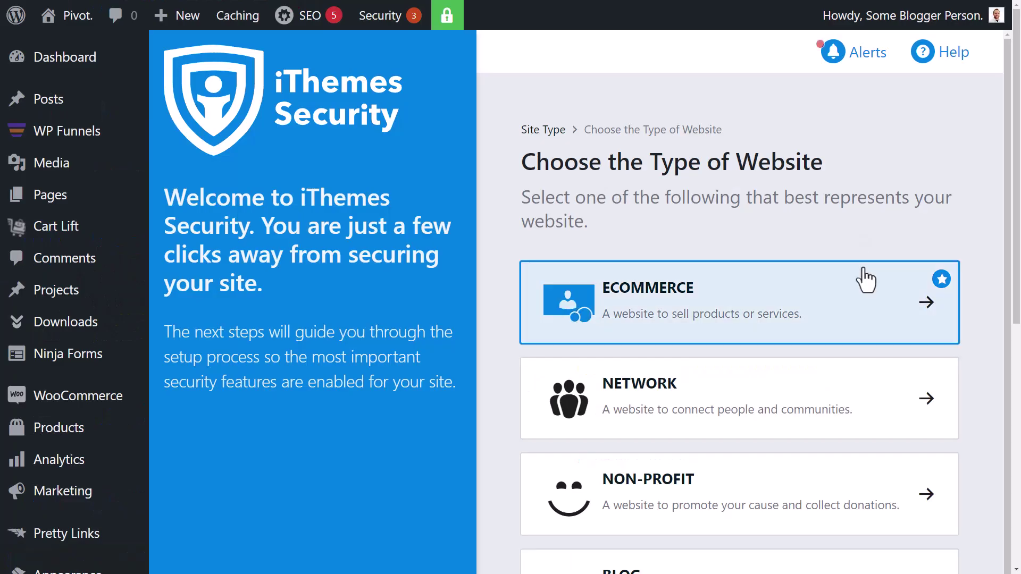
scroll(862, 240, down, 4)
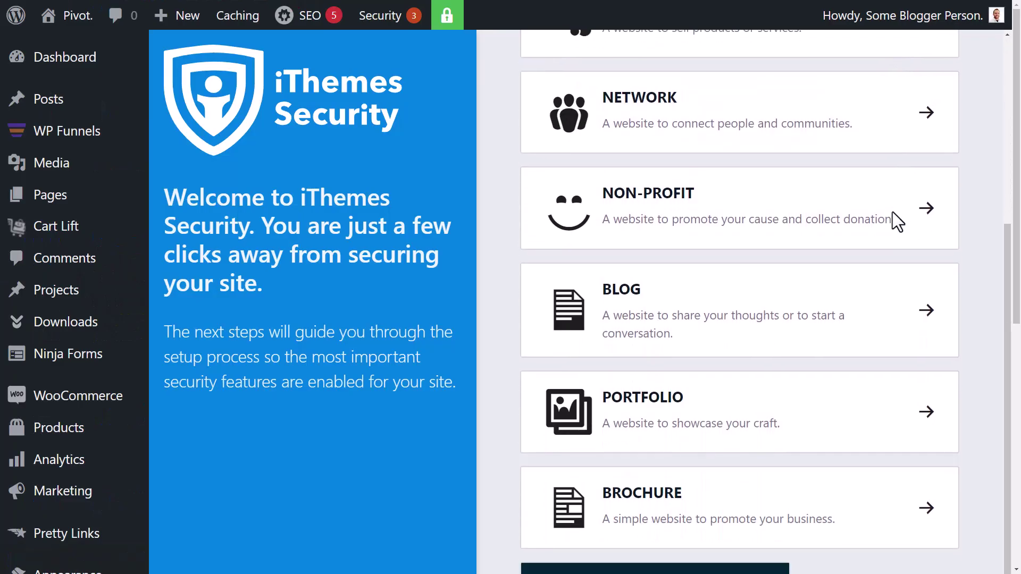
scroll(861, 217, down, 2)
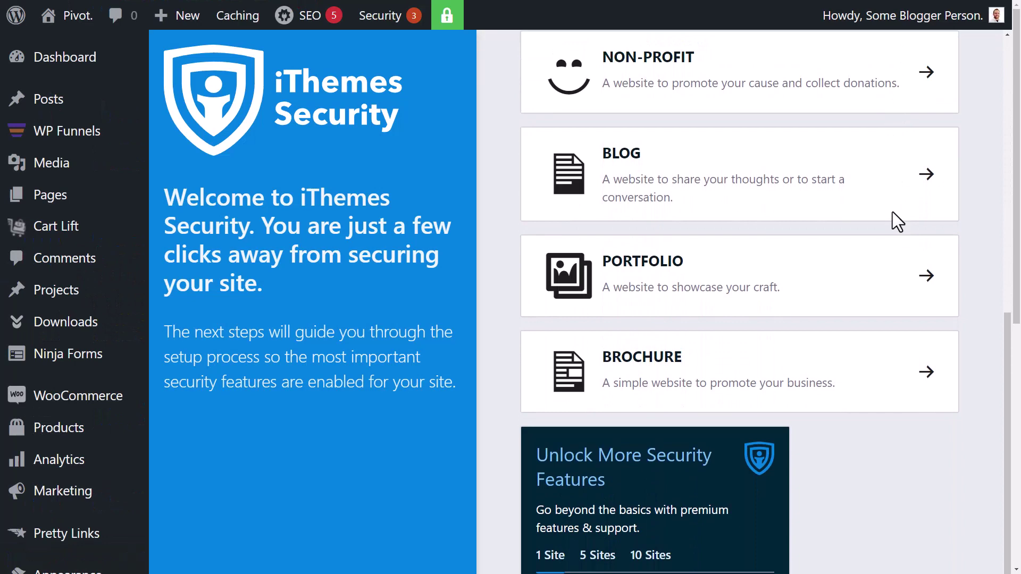
scroll(816, 129, up, 4)
scroll(678, 144, down, 1)
scroll(678, 195, down, 3)
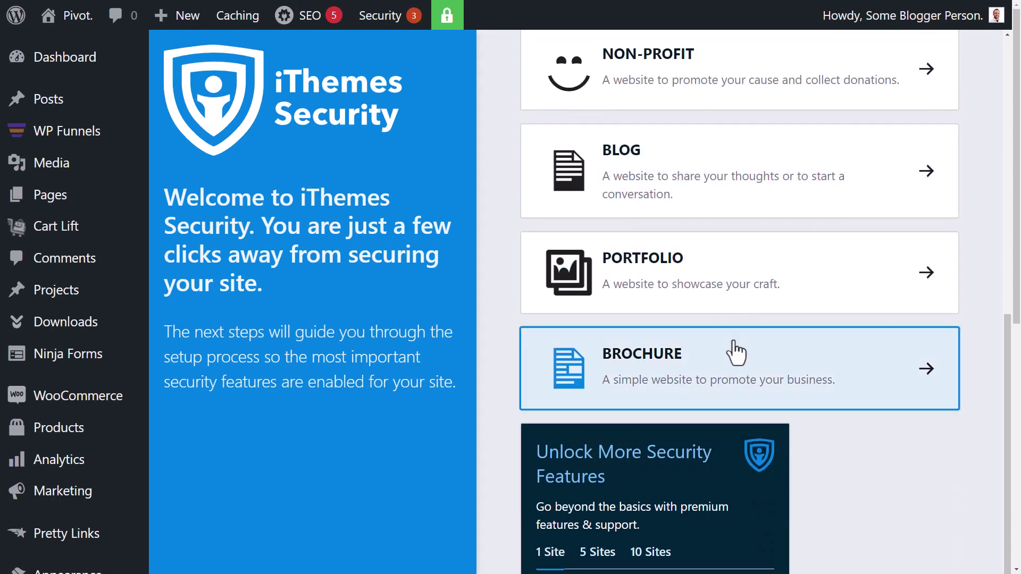
scroll(574, 266, down, 1)
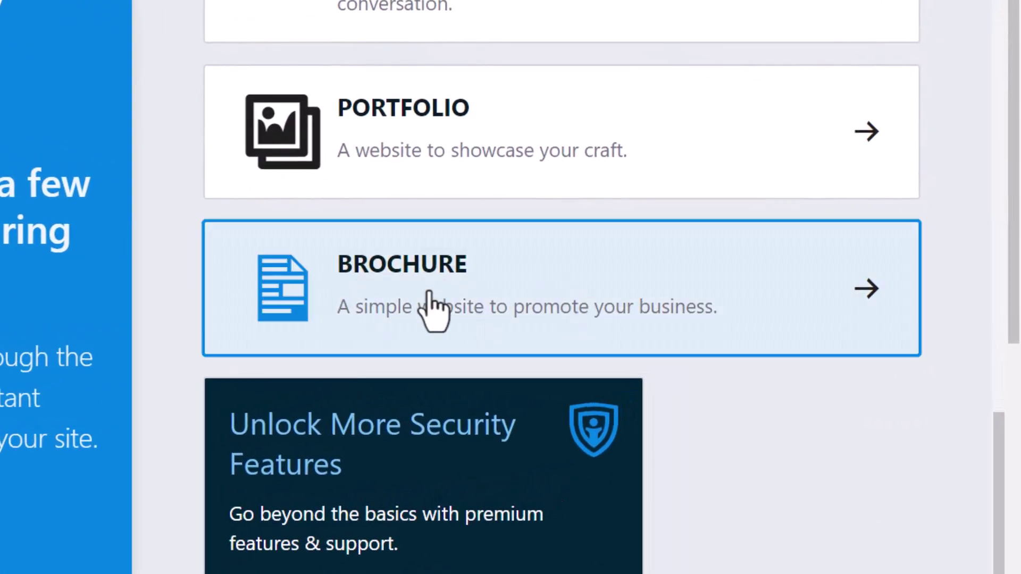
Pick the Brochure site type for yourself, enabling password policy and Two-Factor authentication
click(568, 305)
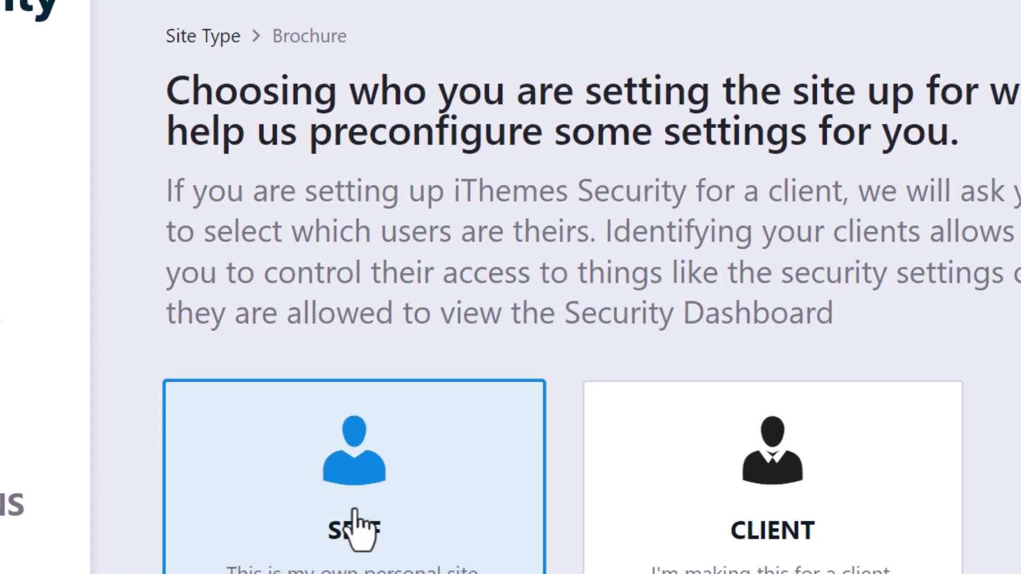
click(355, 530)
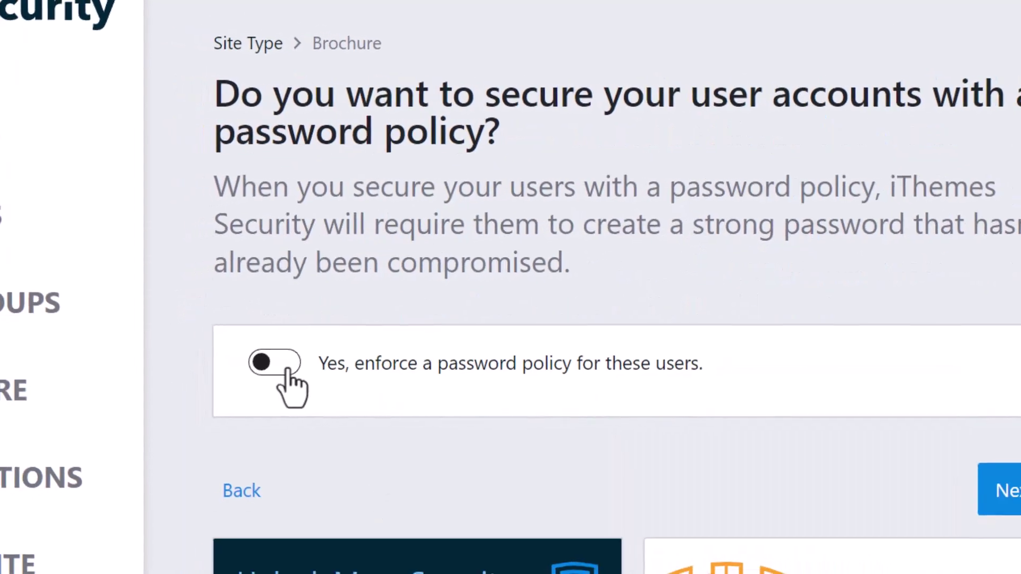
click(289, 388)
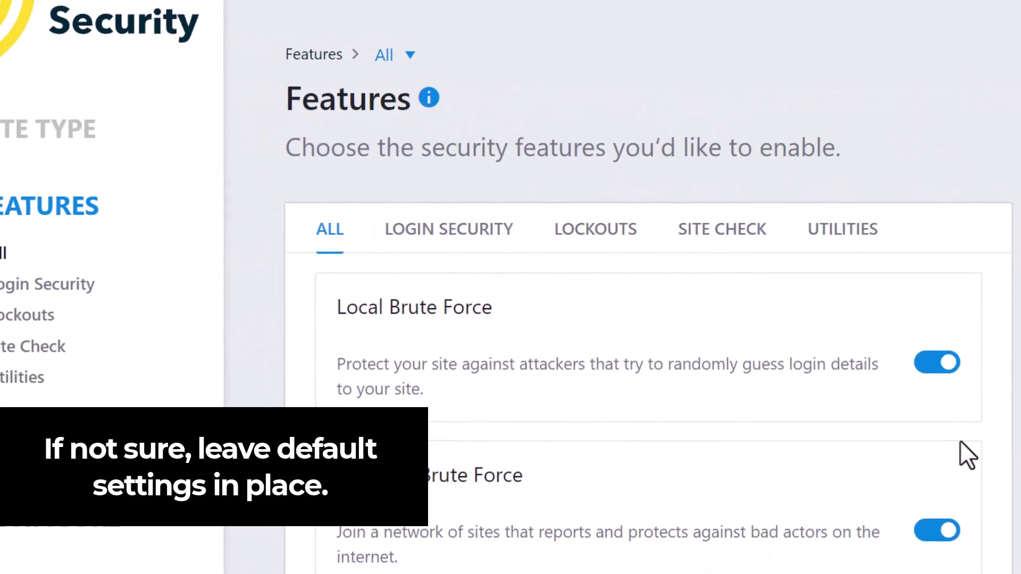
scroll(963, 450, down, 10)
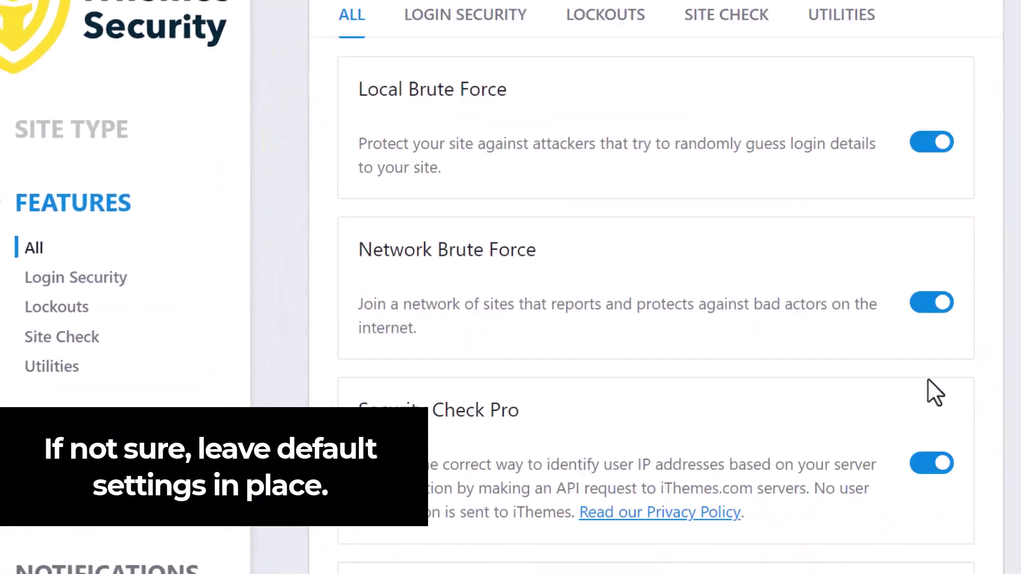
click(925, 494)
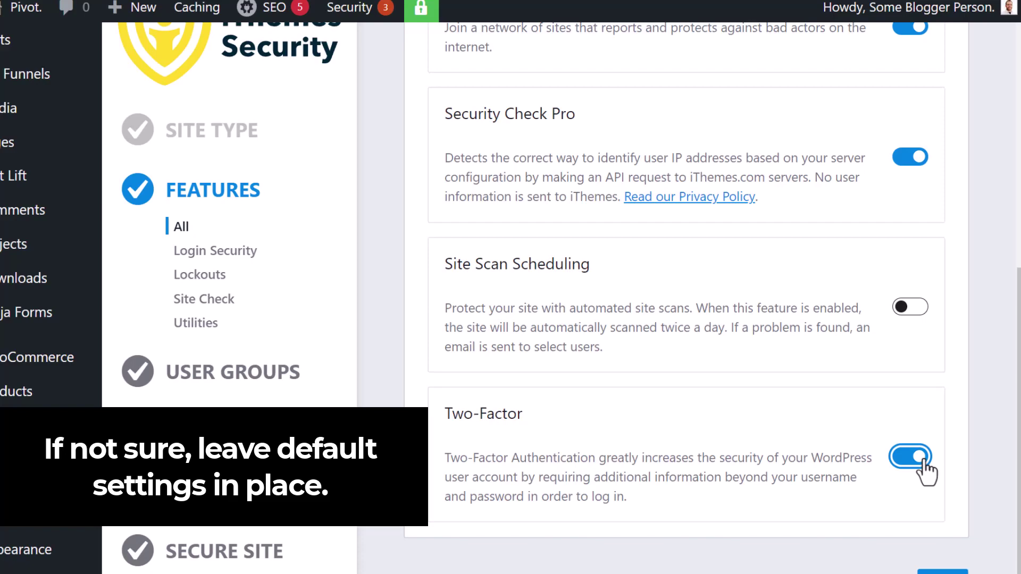
scroll(758, 420, up, 5)
scroll(758, 411, up, 2)
click(824, 210)
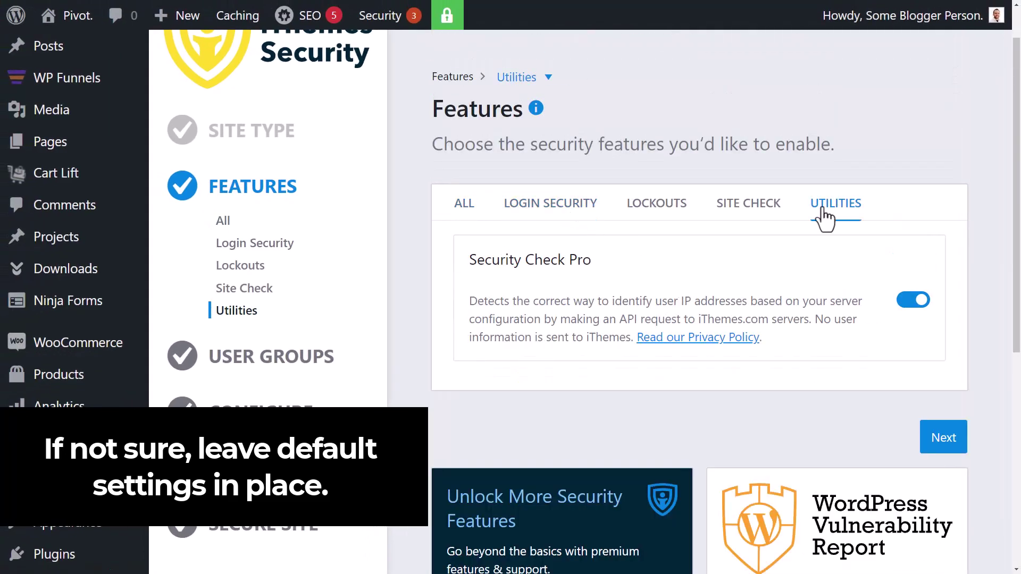
Continue past the features and skip the User Groups step
click(939, 442)
scroll(531, 308, down, 3)
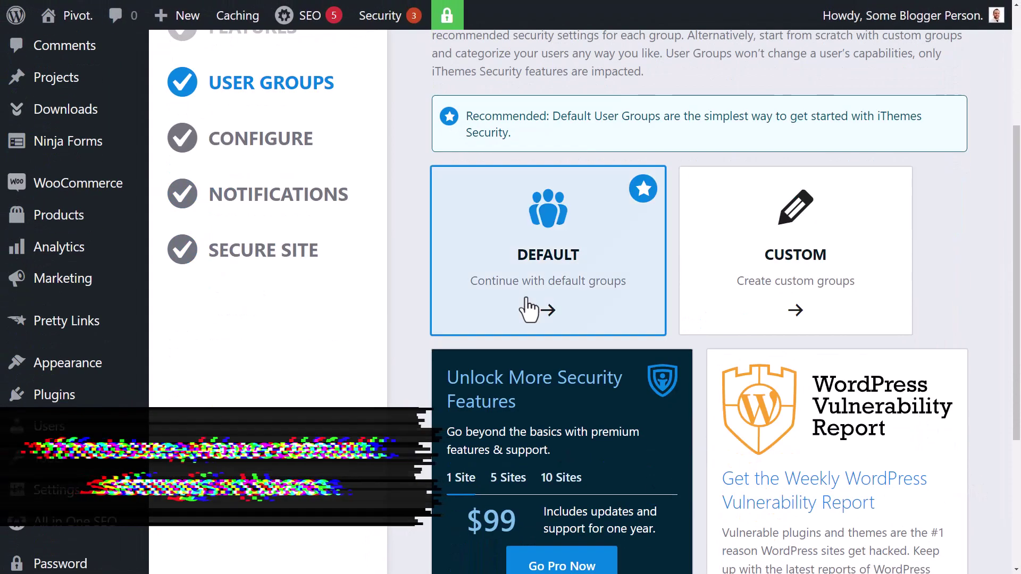
click(527, 308)
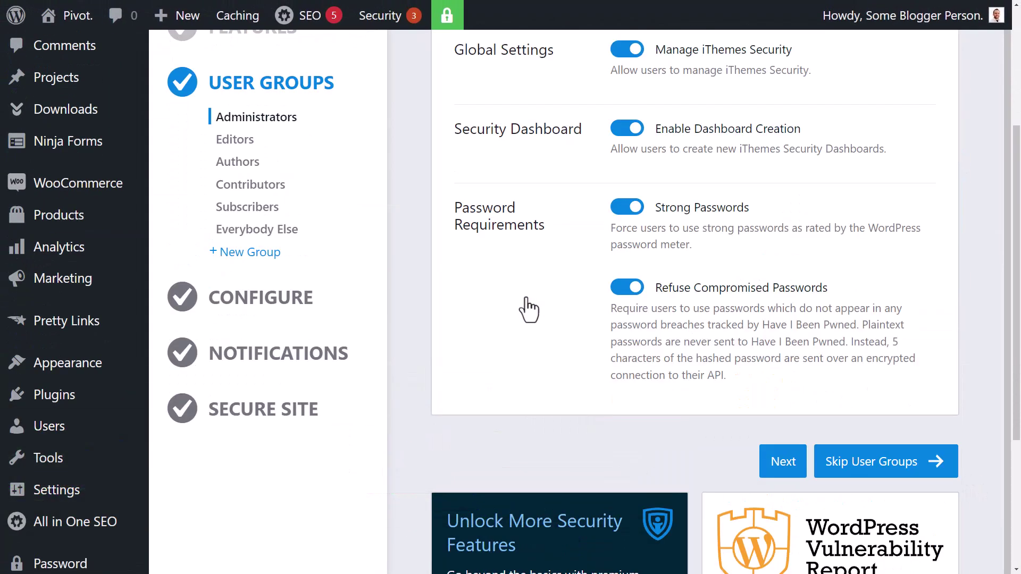
scroll(661, 353, up, 4)
scroll(926, 500, down, 4)
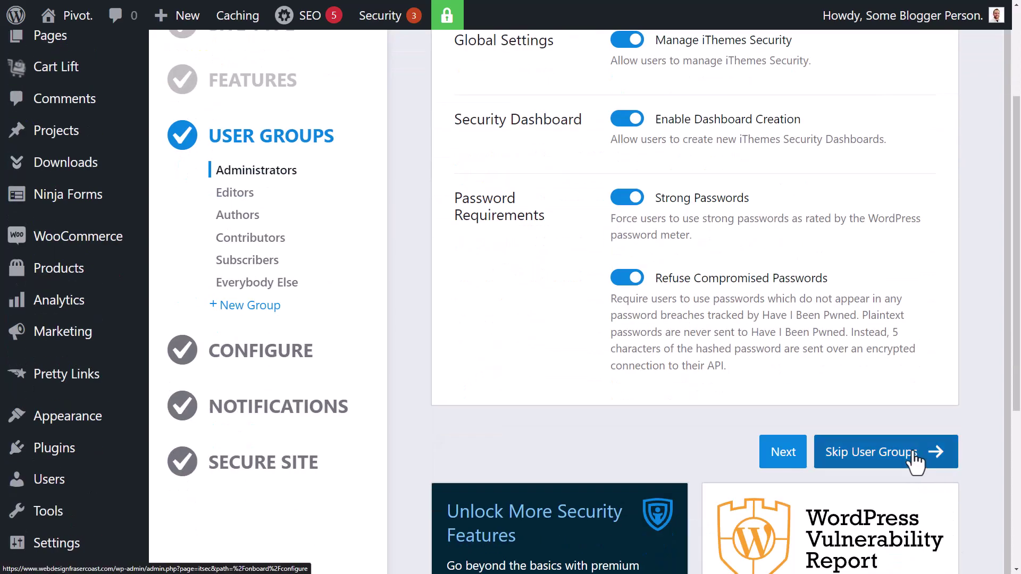
click(909, 459)
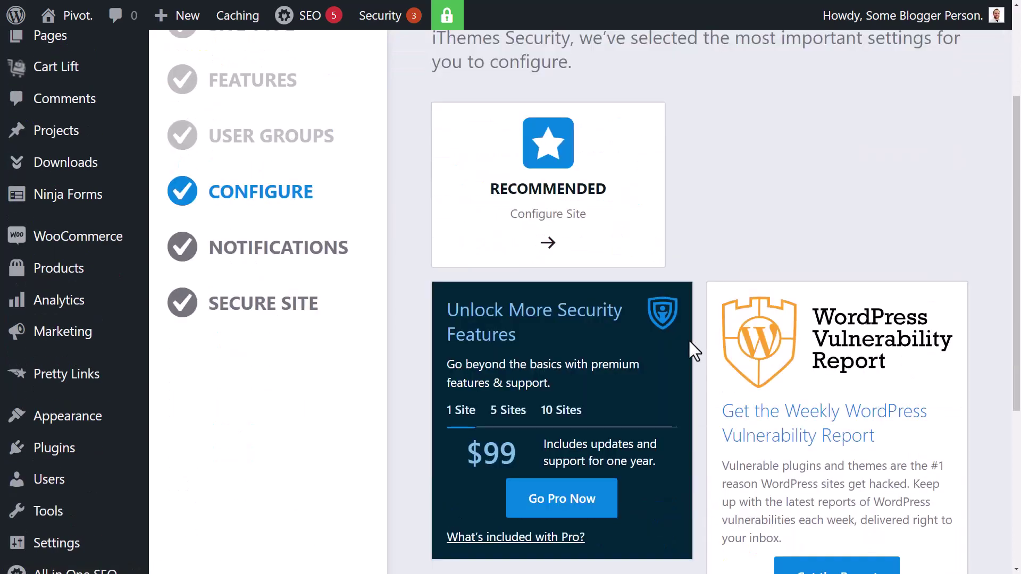
Choose the Recommended configuration and add the current IP to authorized hosts
click(544, 167)
scroll(739, 326, down, 3)
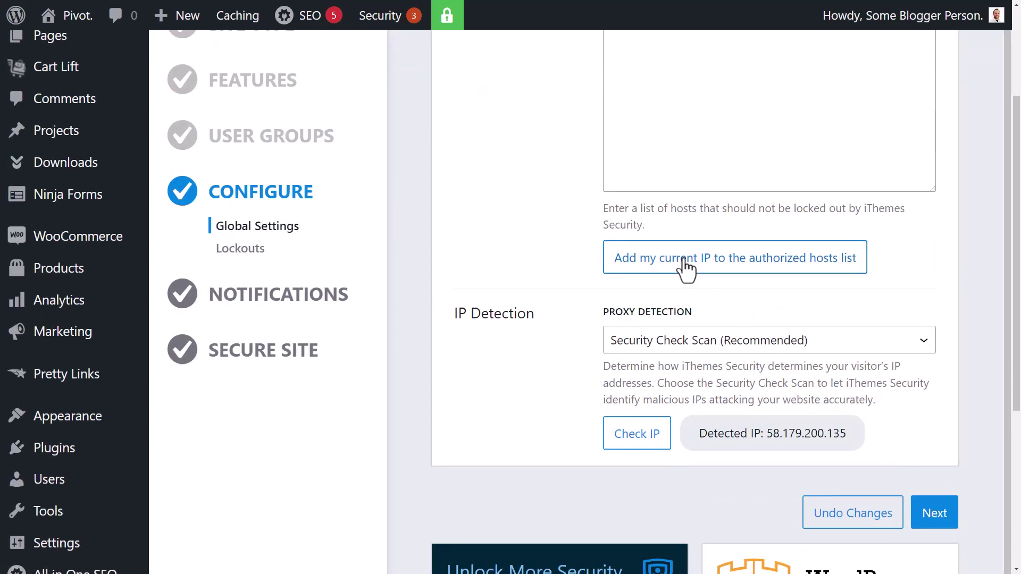
click(721, 276)
scroll(739, 289, up, 2)
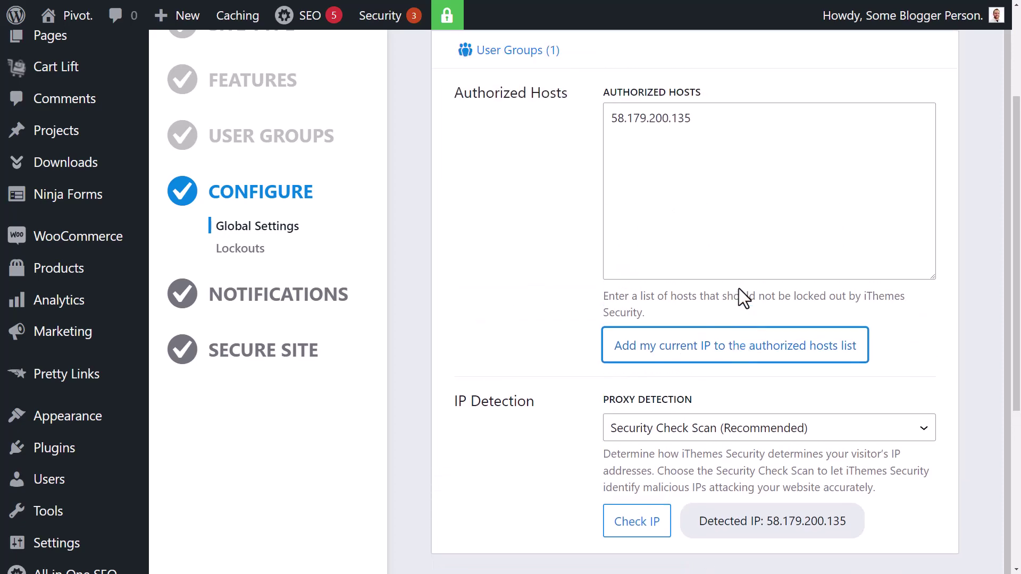
scroll(743, 290, down, 3)
click(935, 453)
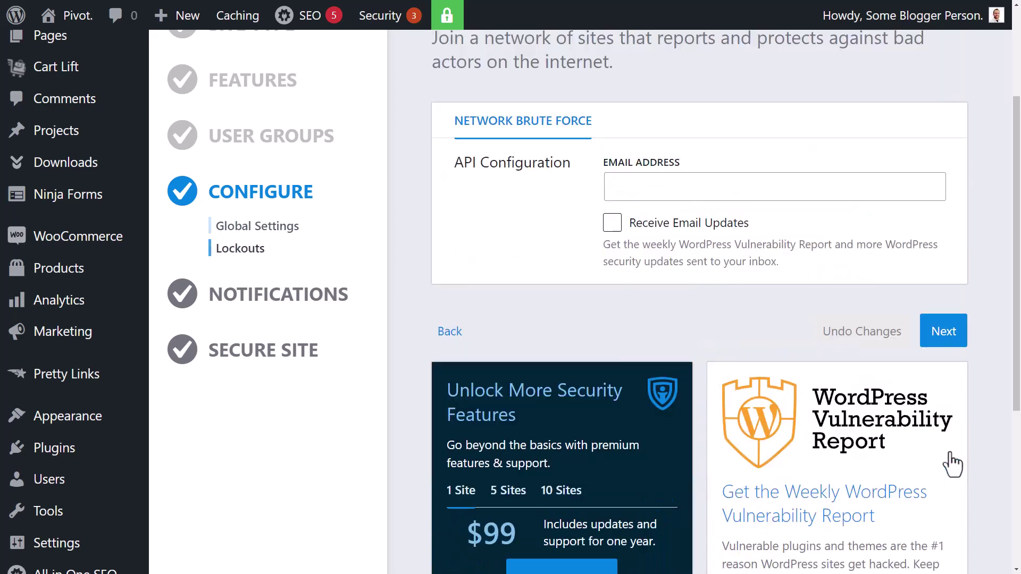
Paste the brute-force notification e-mail address and continue to the Secure Site step
scroll(746, 257, down, 1)
click(687, 136)
key(ctrl+v)
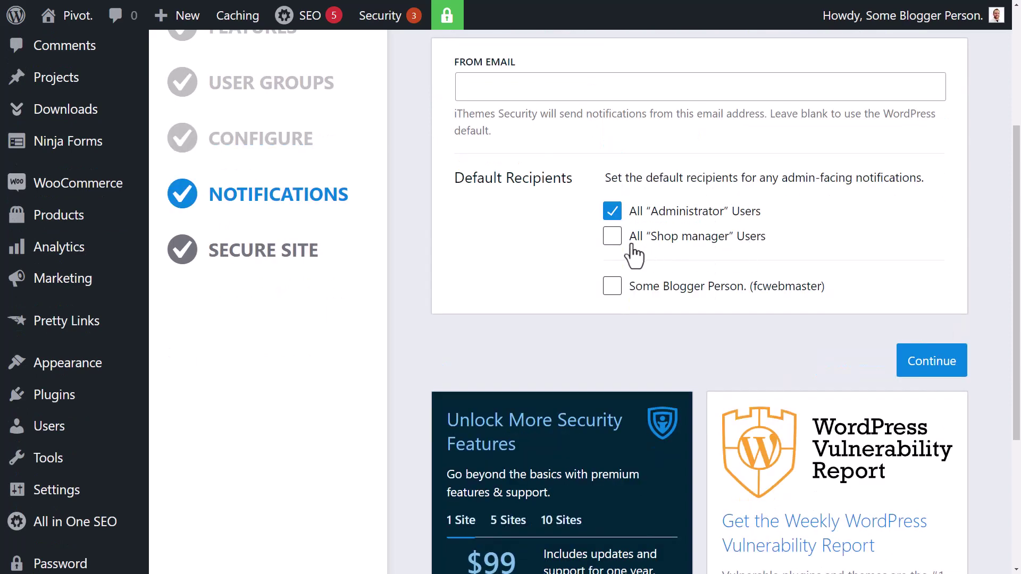
click(932, 361)
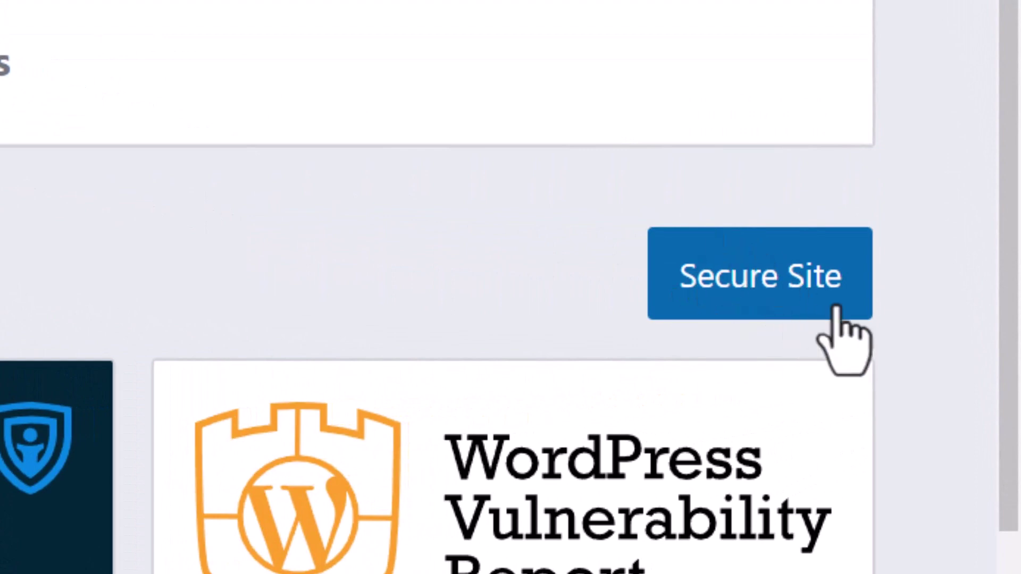
Secure the site with the wizard's settings and go to Advanced > WordPress Tweaks > Hide Backend
click(754, 297)
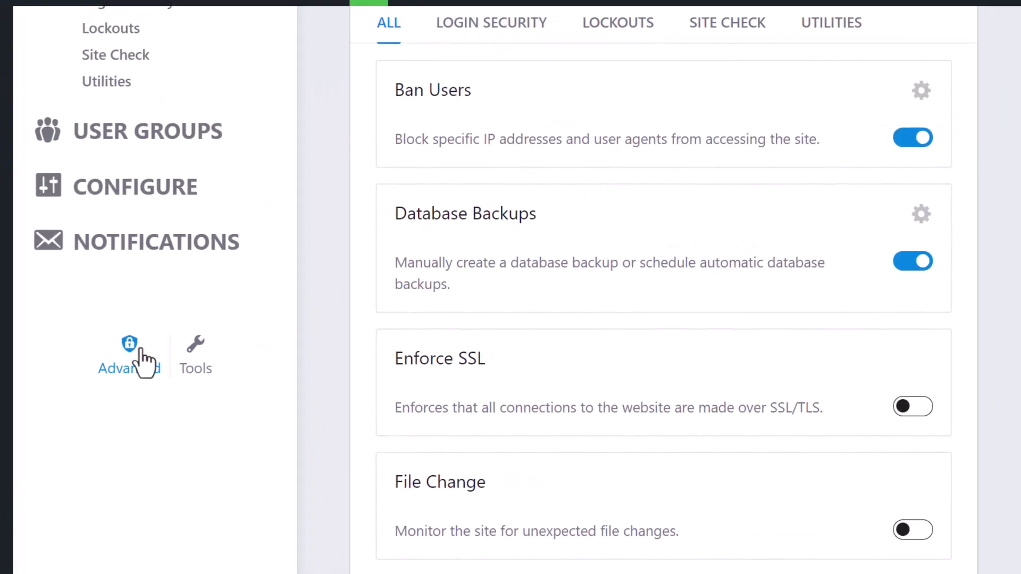
click(142, 354)
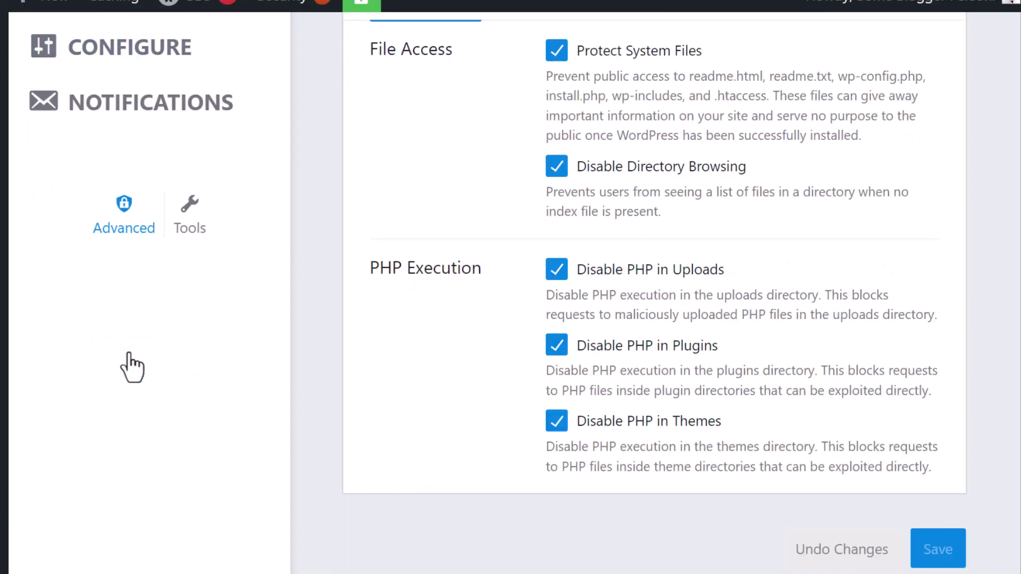
scroll(410, 520, up, 3)
click(608, 213)
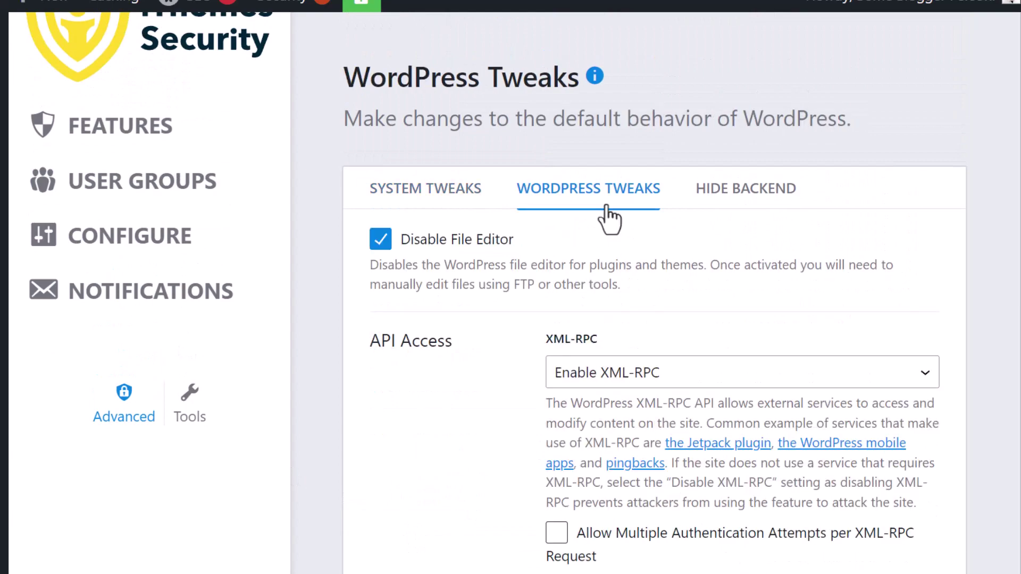
scroll(608, 240, down, 2)
scroll(604, 532, up, 1)
scroll(599, 531, up, 2)
click(774, 190)
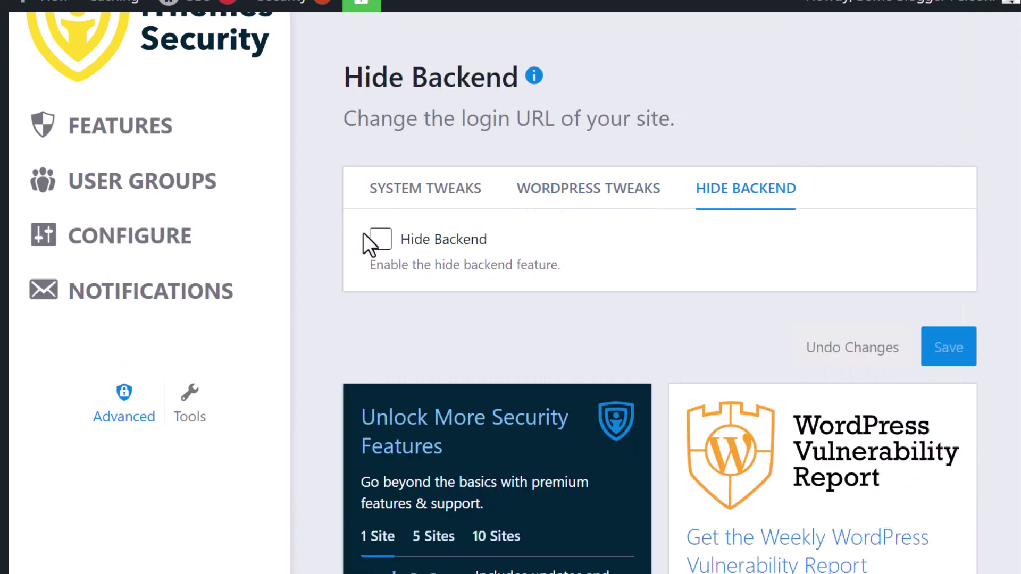
Enable Hide Backend with the login slug 'myhiddenlogin'
click(381, 239)
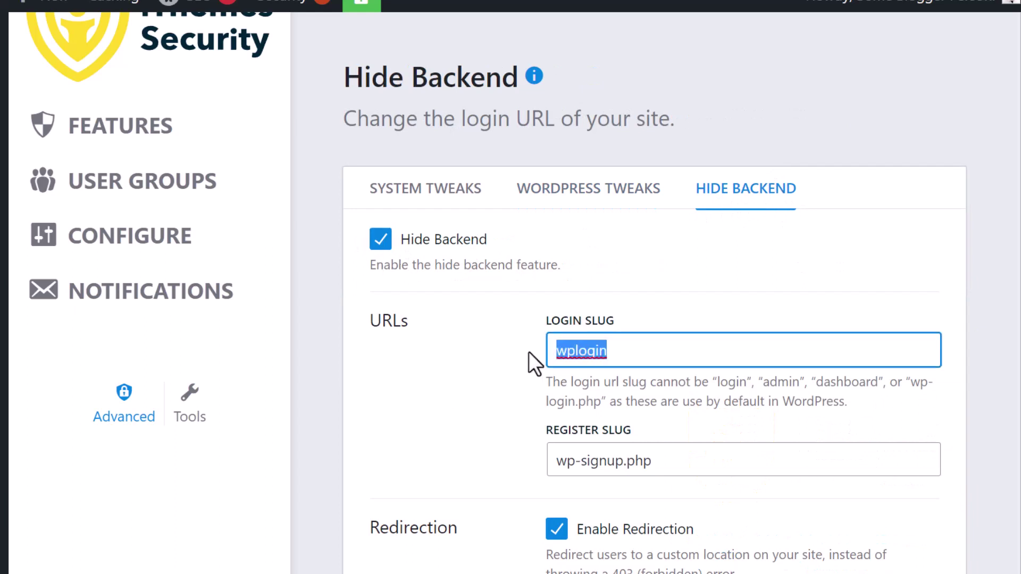
text(myhiddenl)
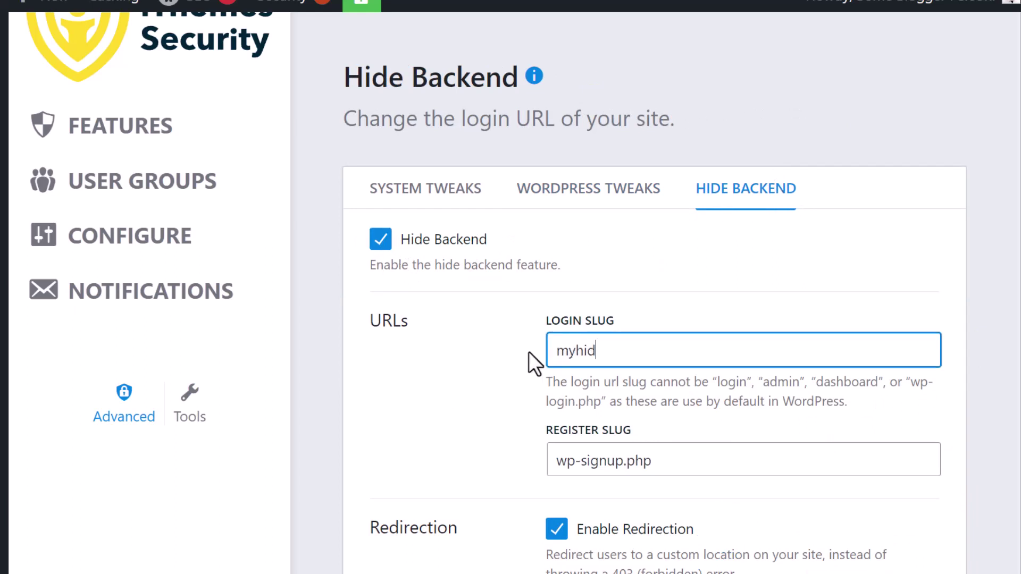
text(ogiun)
key(Left)
key(BackSpace)
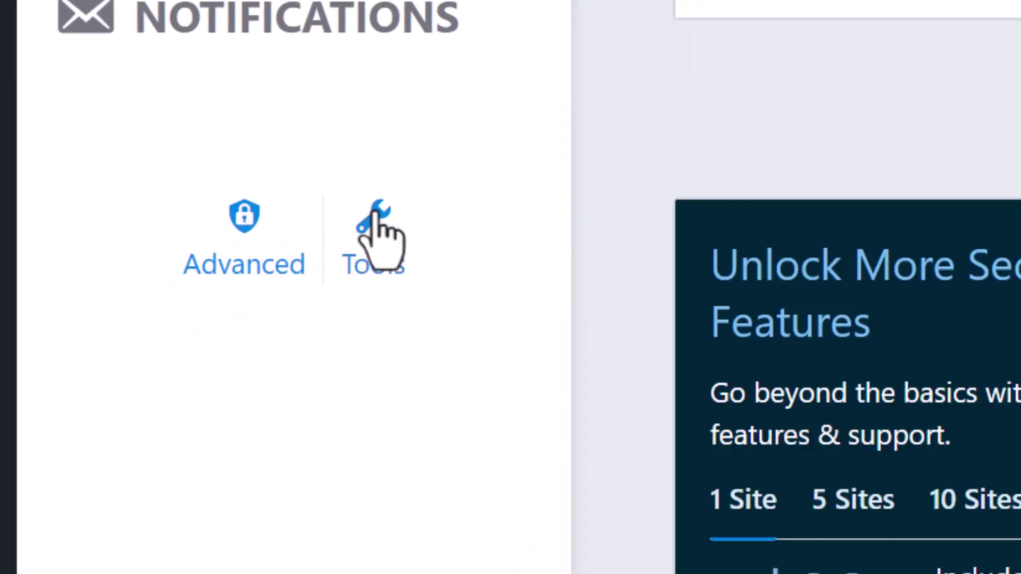
Browse the iThemes Security Tools list, including Change Database Table Prefix and Change WordPress Salts
click(293, 298)
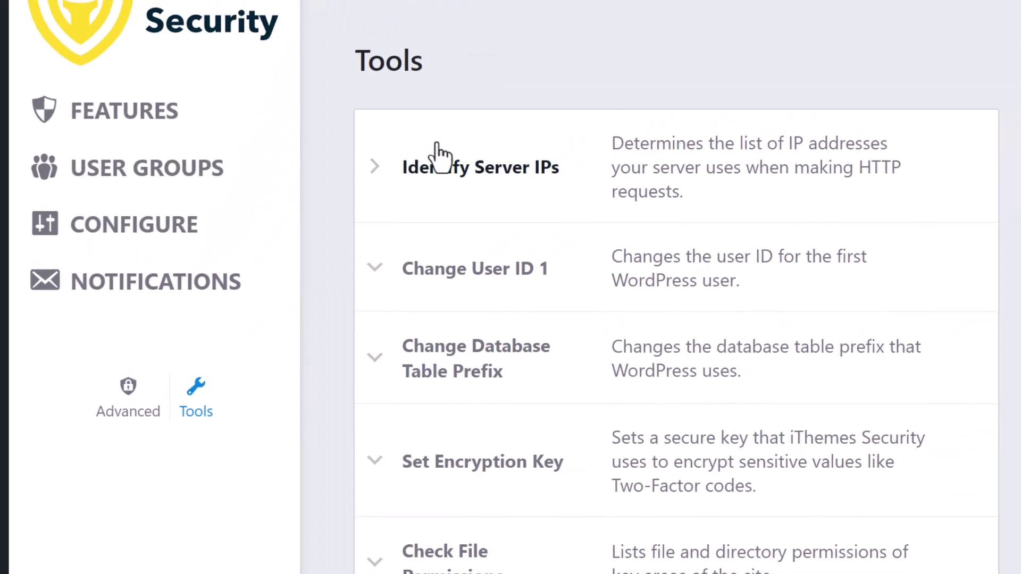
scroll(441, 151, down, 1)
scroll(456, 174, down, 1)
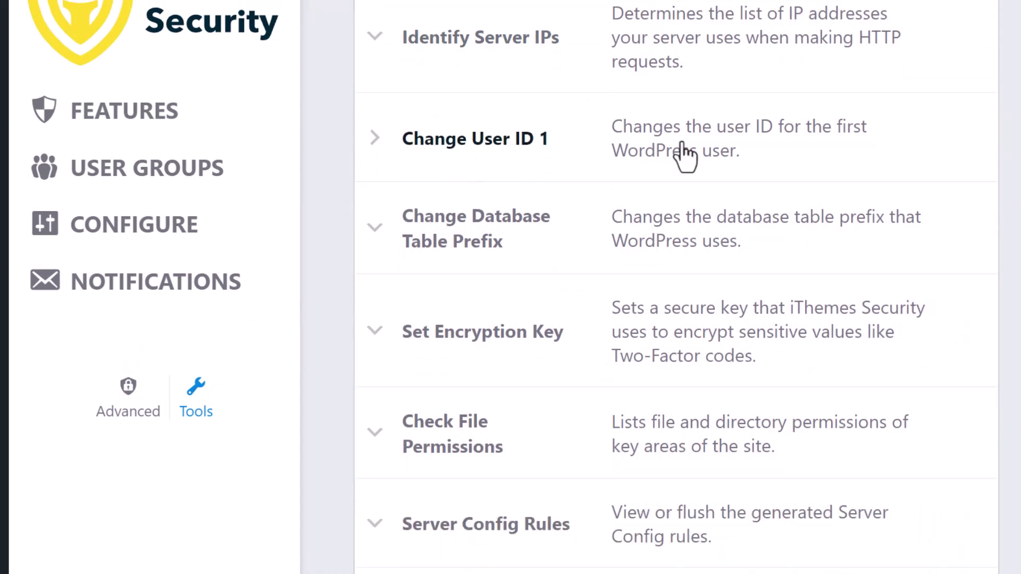
scroll(704, 112, down, 2)
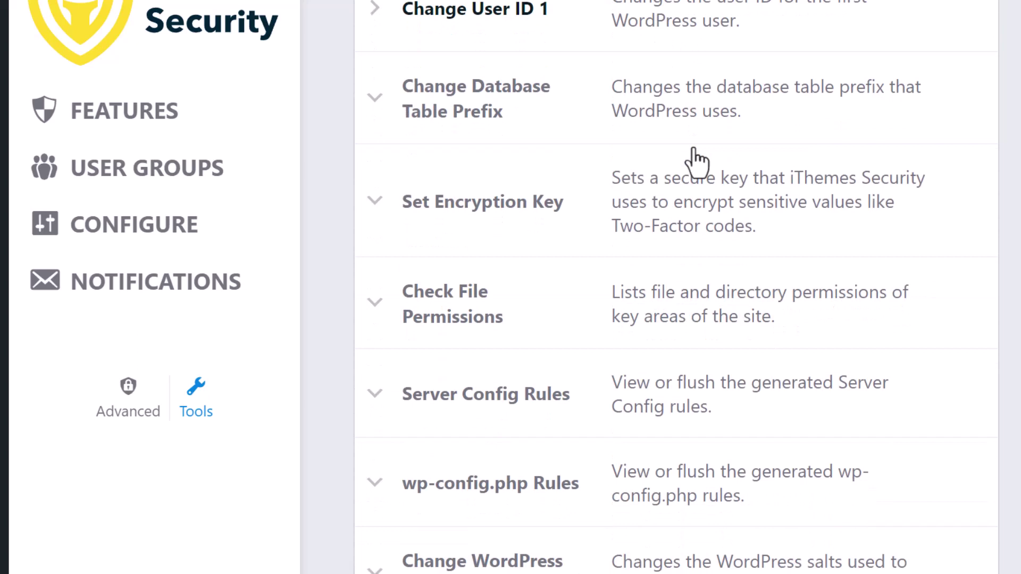
scroll(689, 184, down, 2)
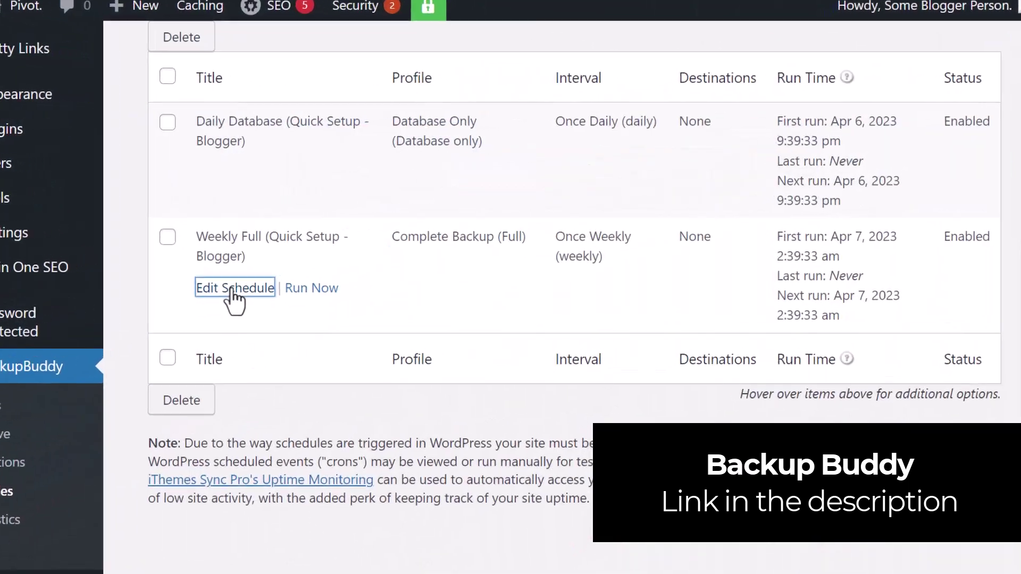
Add My Dropbox to the Weekly Full backup schedule and run a Complete Backup
click(235, 288)
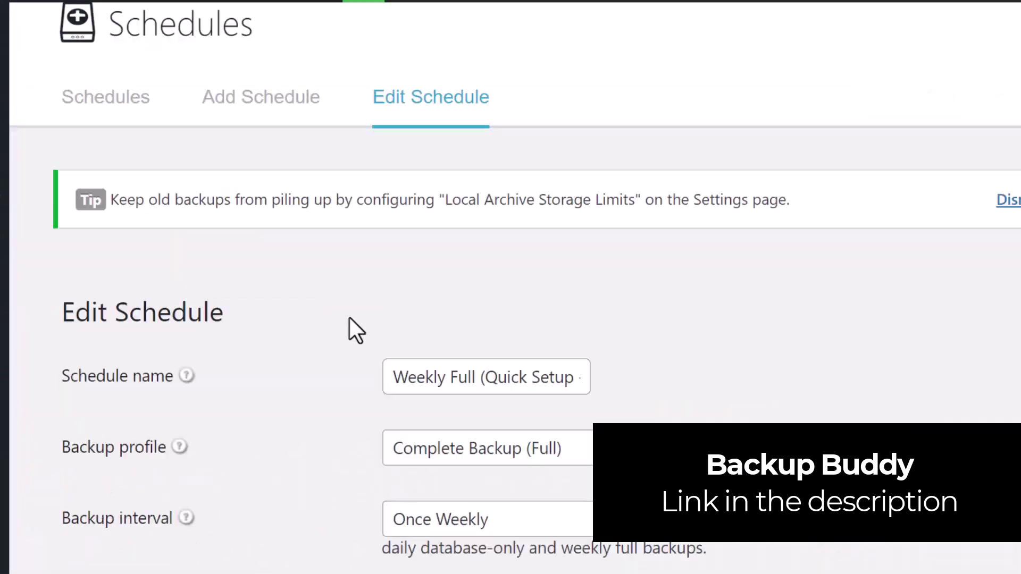
scroll(348, 330, down, 3)
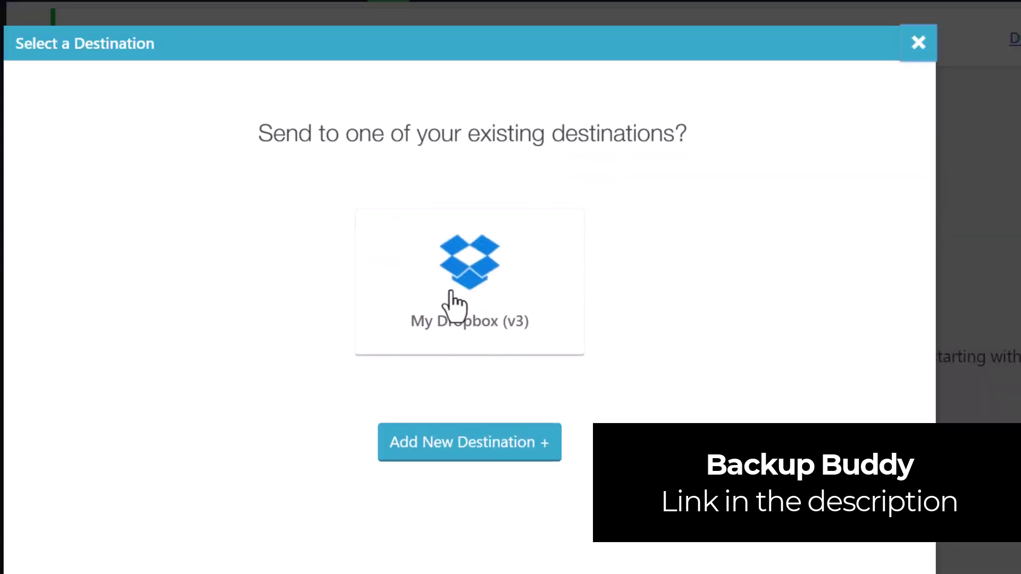
click(453, 303)
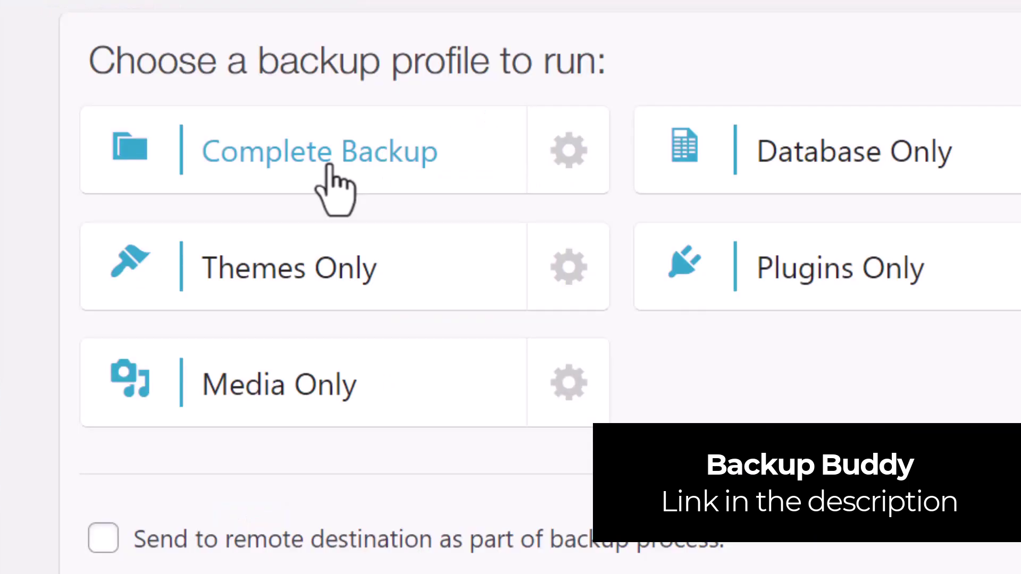
click(210, 216)
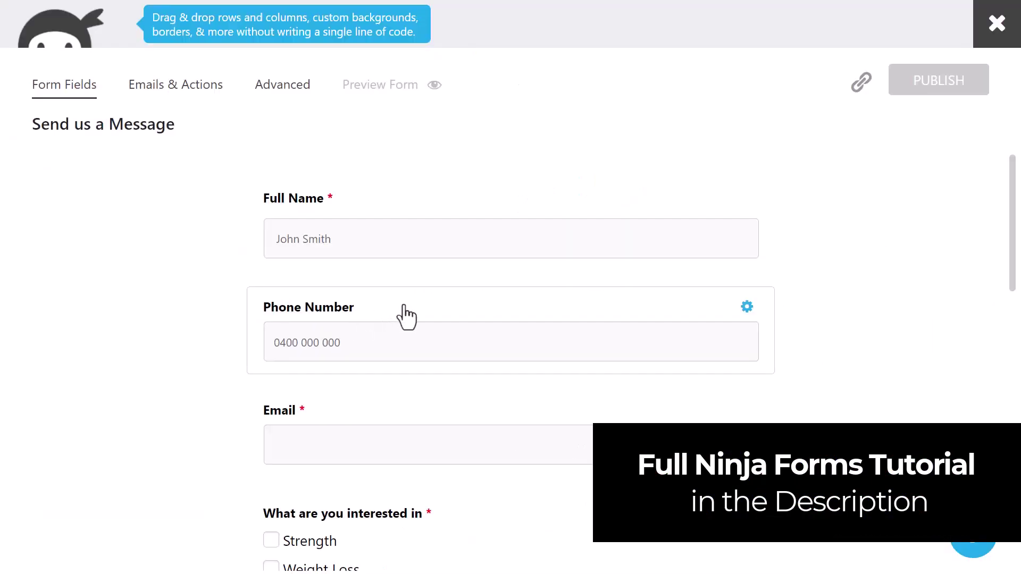
Move the Phone Number field below Email and open the 'What are you interested in' field settings
drag(406, 315, 408, 454)
scroll(383, 333, down, 6)
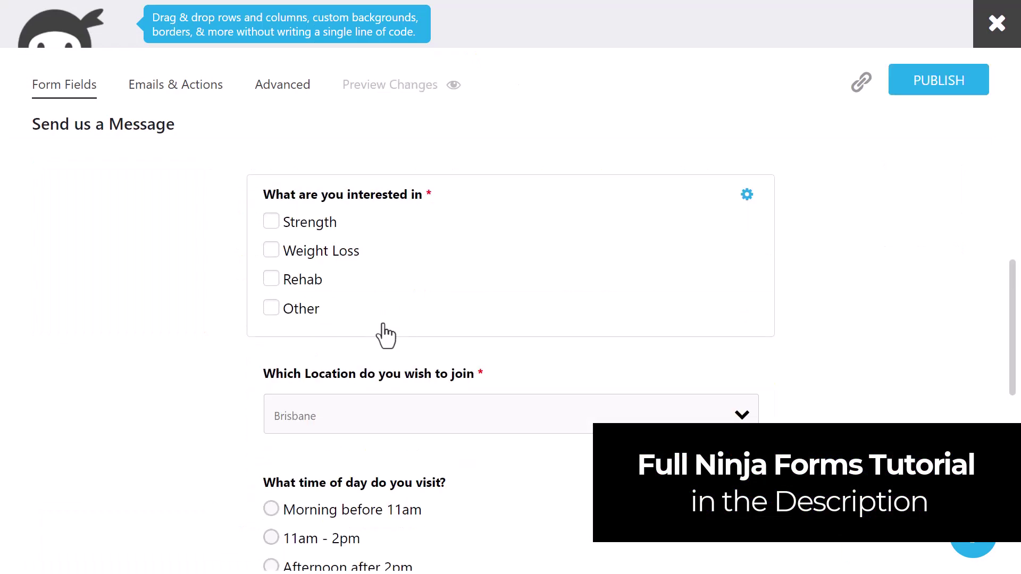
click(383, 264)
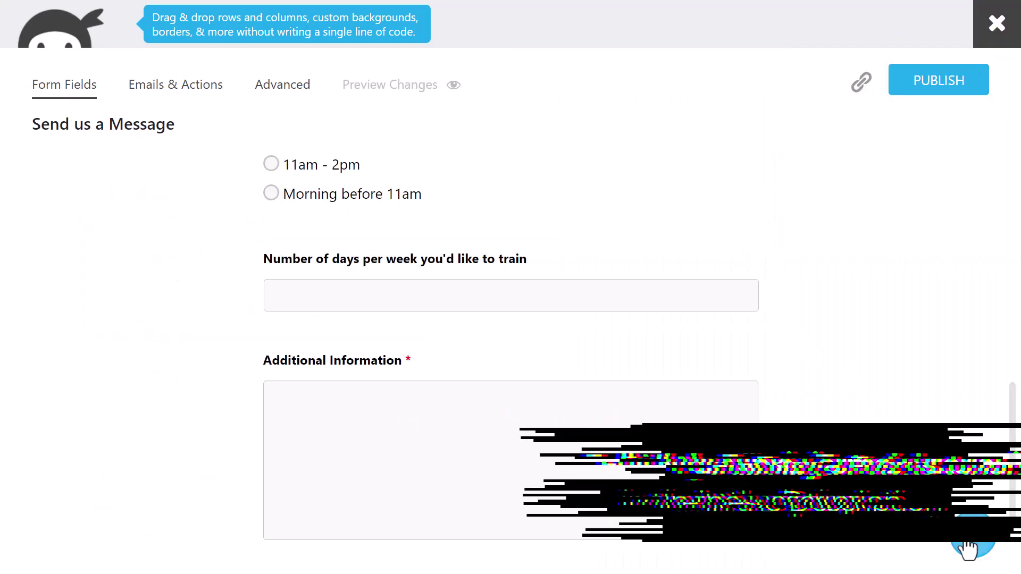
Insert a Ninja Form block into the Contact Us page via a 'ninja' block search
click(976, 548)
scroll(950, 287, down, 2)
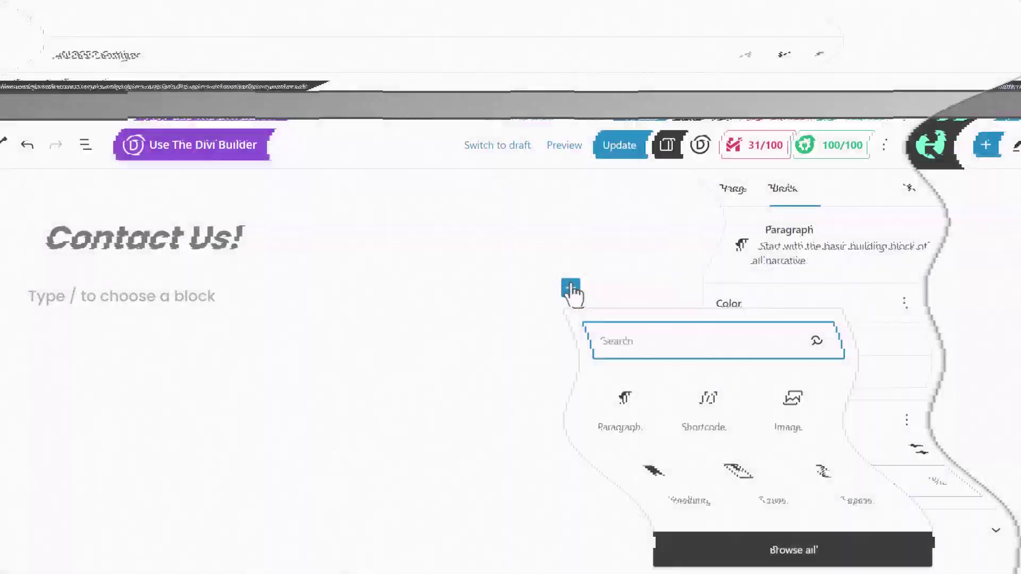
text(ninja)
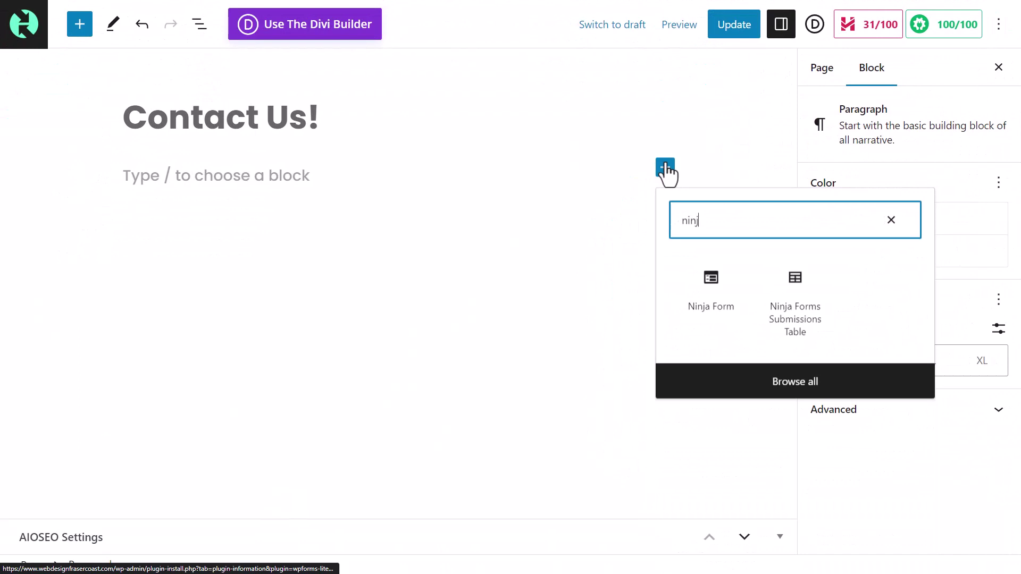
click(660, 266)
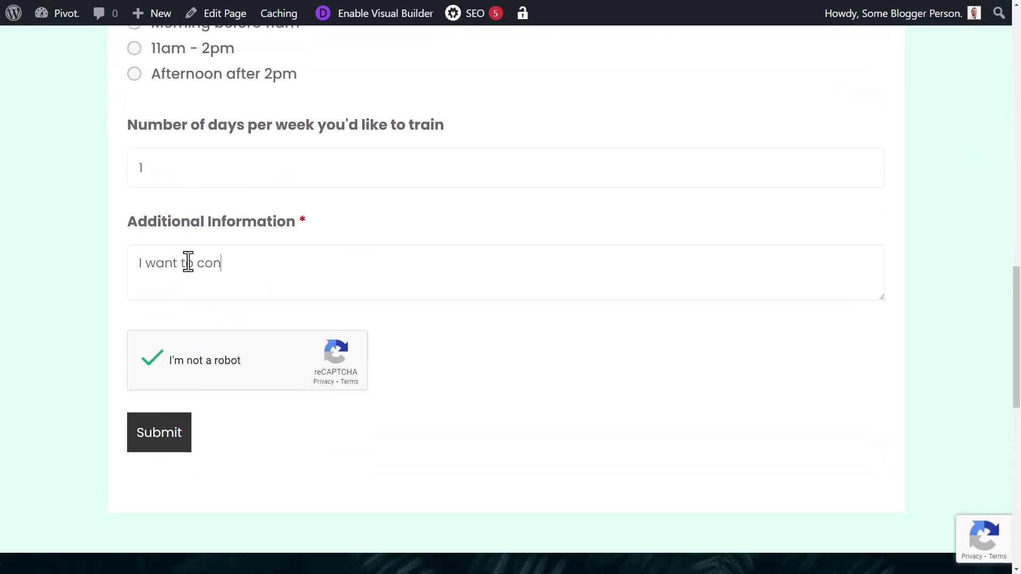
Fill in the test form with 5 days, 11am - 2pm, Sydney and Weight Loss, and submit it
double_click(868, 165)
scroll(390, 239, up, 5)
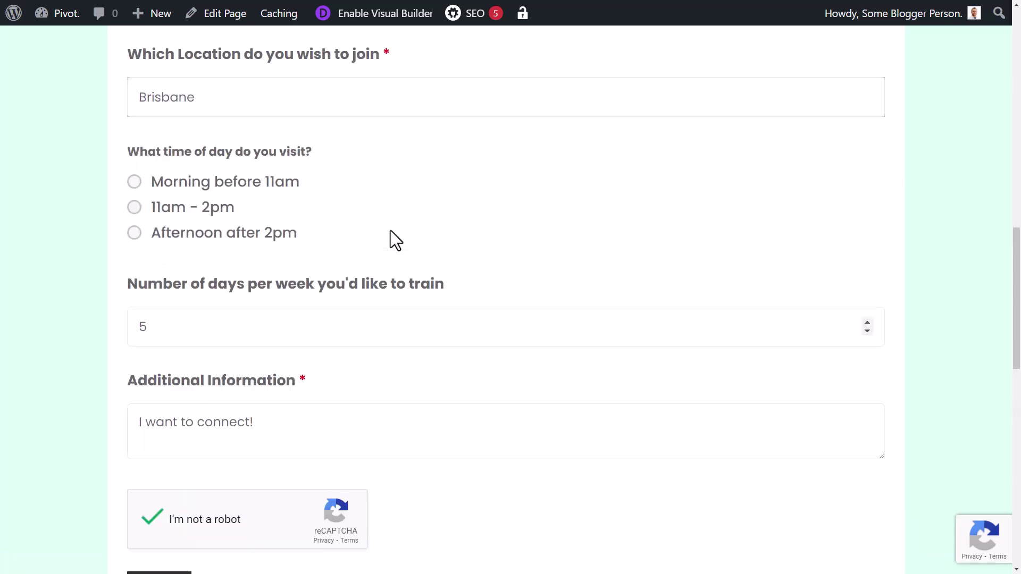
click(134, 307)
click(173, 197)
click(160, 264)
scroll(154, 218, up, 3)
click(136, 184)
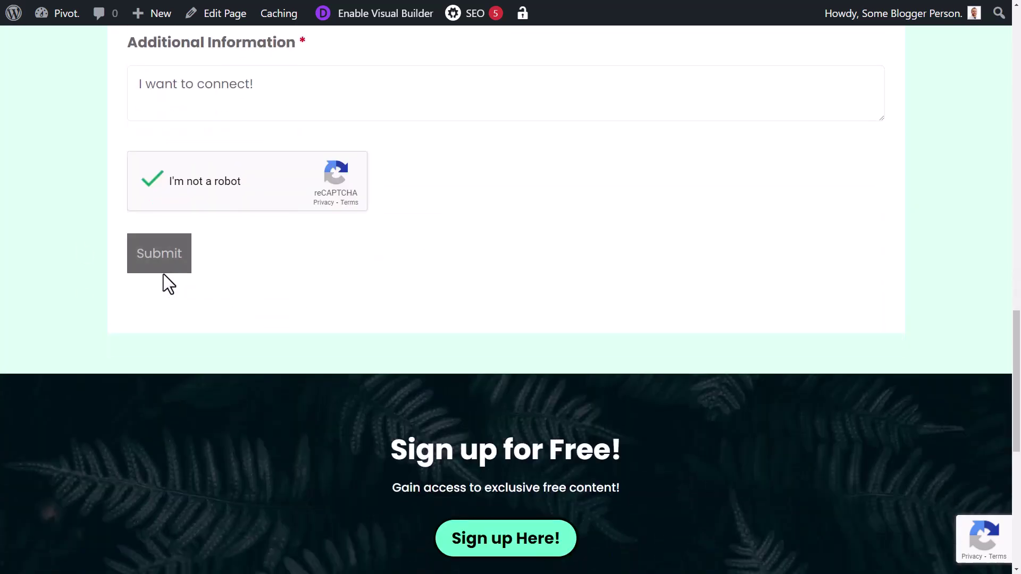
click(158, 258)
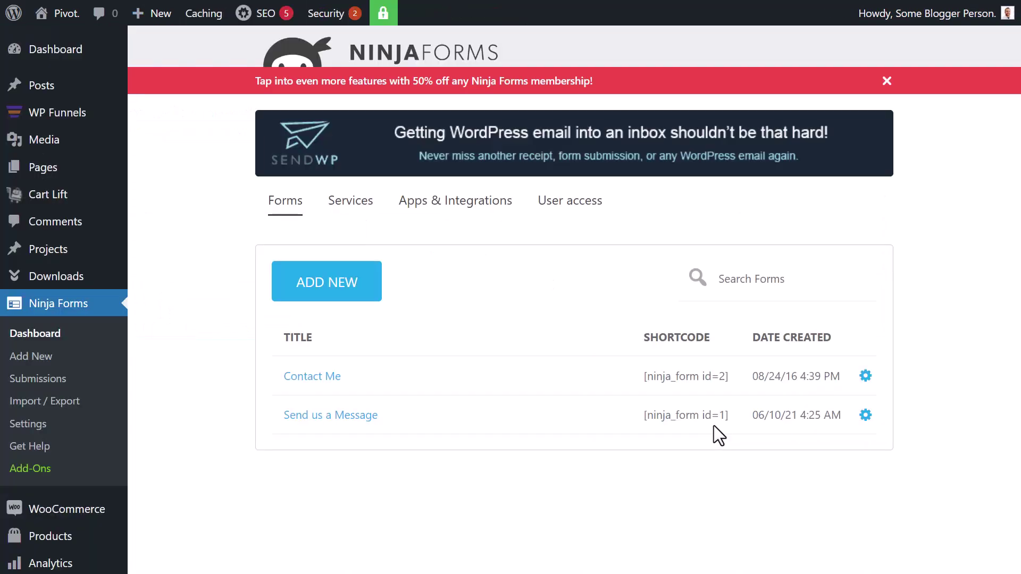
Show the Send us a Message form's submissions in Ninja Forms, zoomed out to fit the table
click(864, 415)
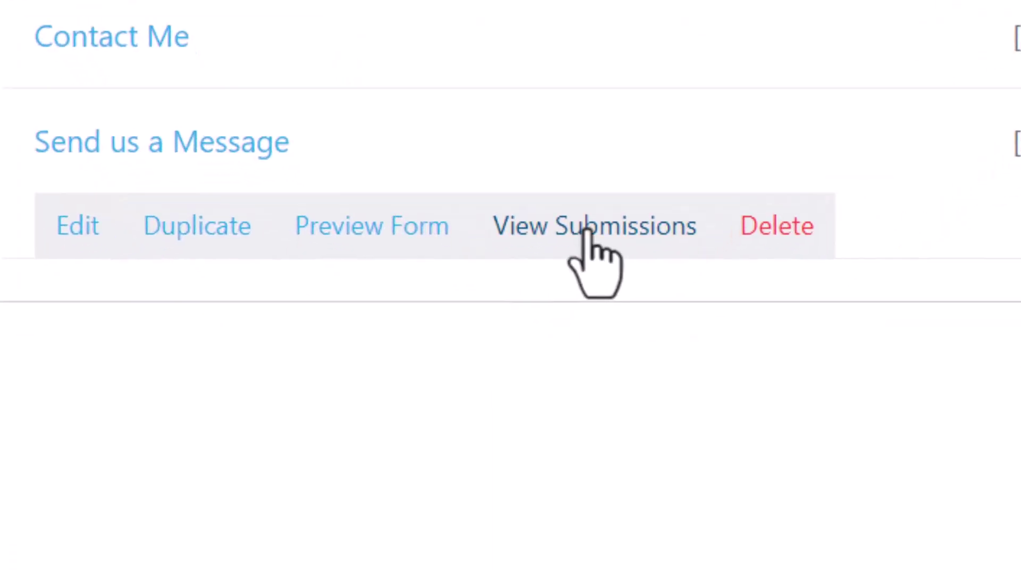
click(589, 230)
scroll(373, 276, down, 3)
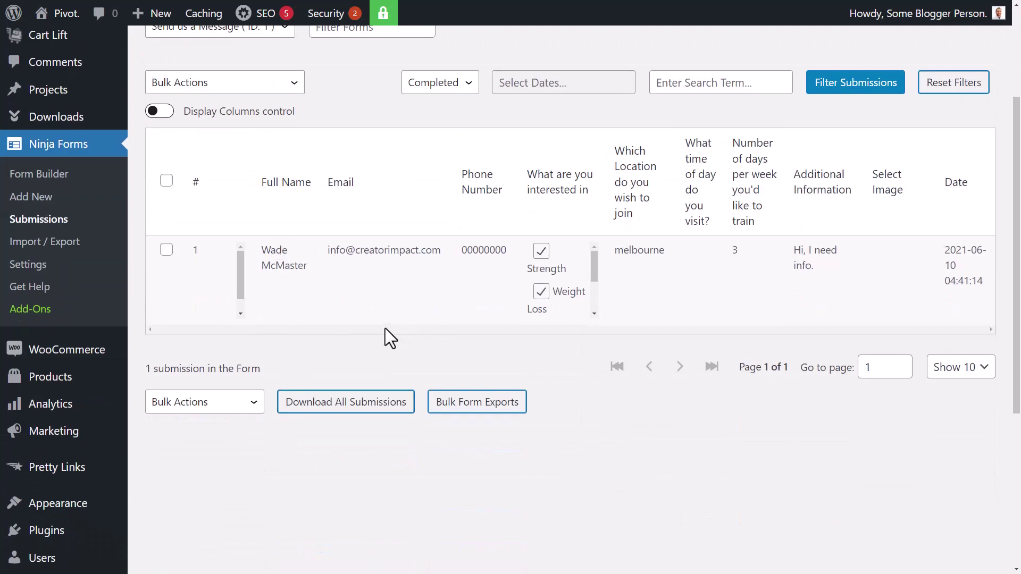
key(ctrl+minus)
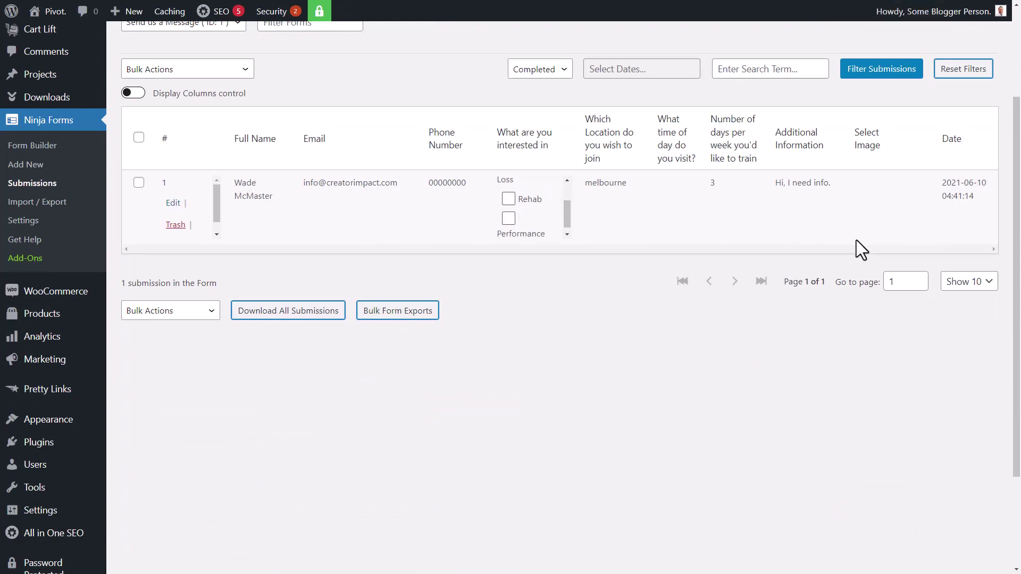
scroll(381, 370, up, 1)
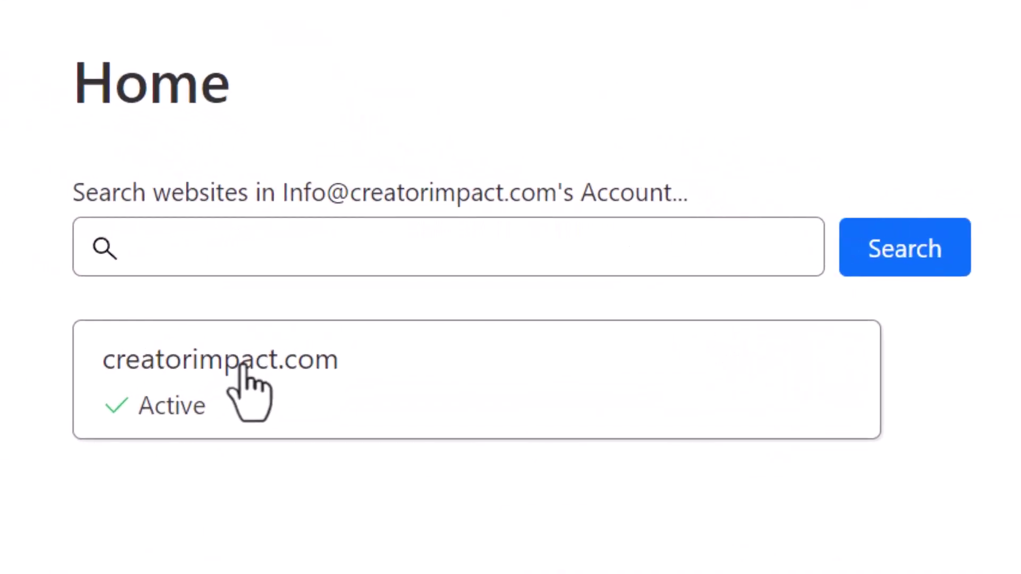
Open the creatorimpact.com site dashboard in Cloudflare and go to its Caching overview
click(323, 287)
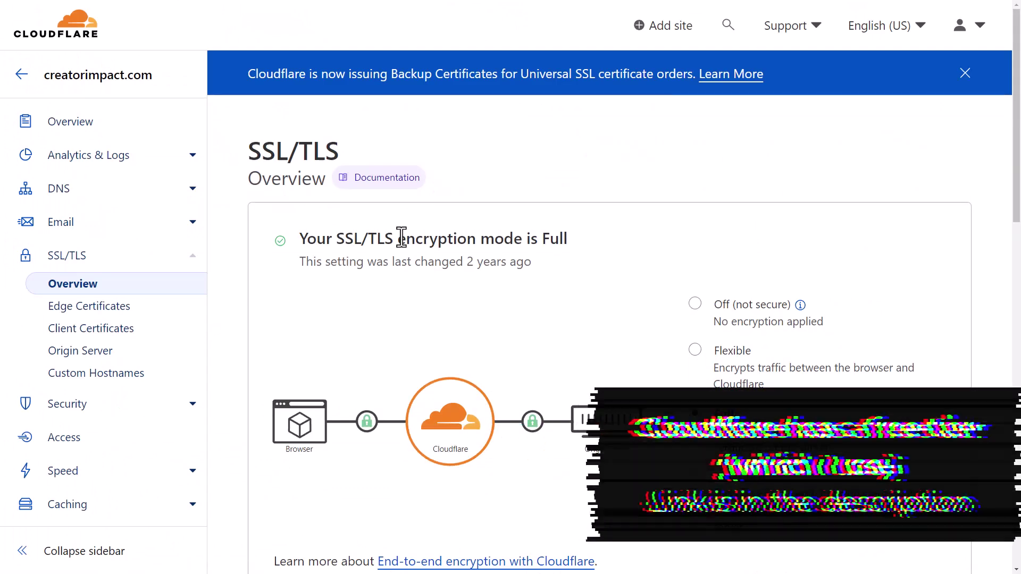
scroll(401, 236, down, 2)
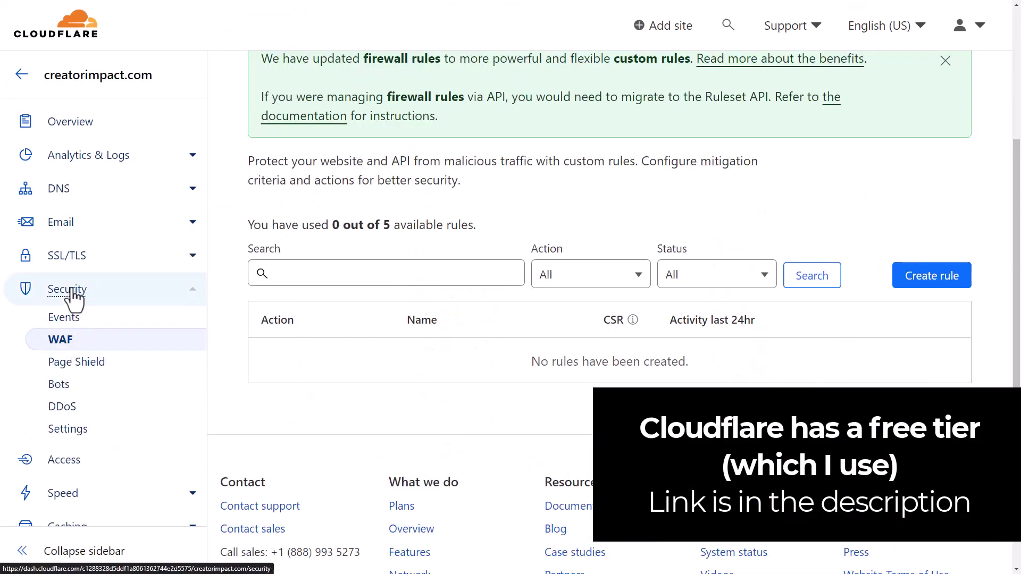
scroll(420, 297, up, 3)
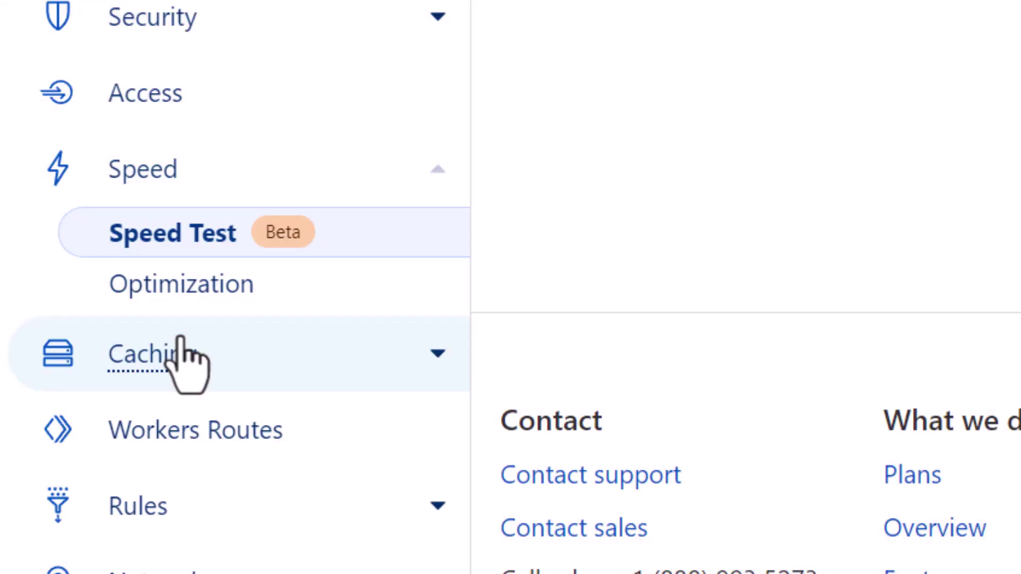
click(181, 351)
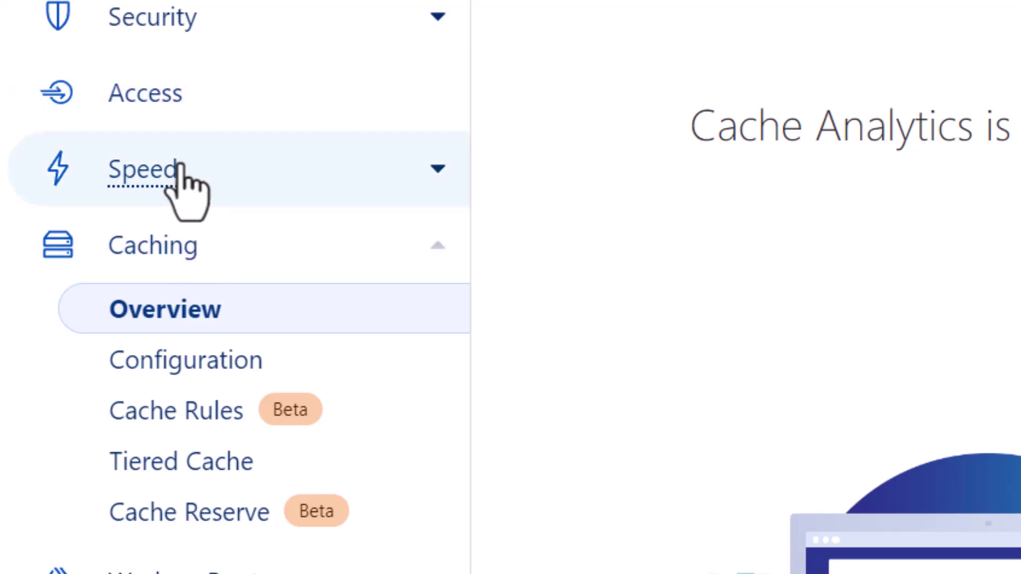
Open Speed > Optimization and scroll through Auto Minify, Brotli and APO for WordPress
click(175, 169)
click(255, 287)
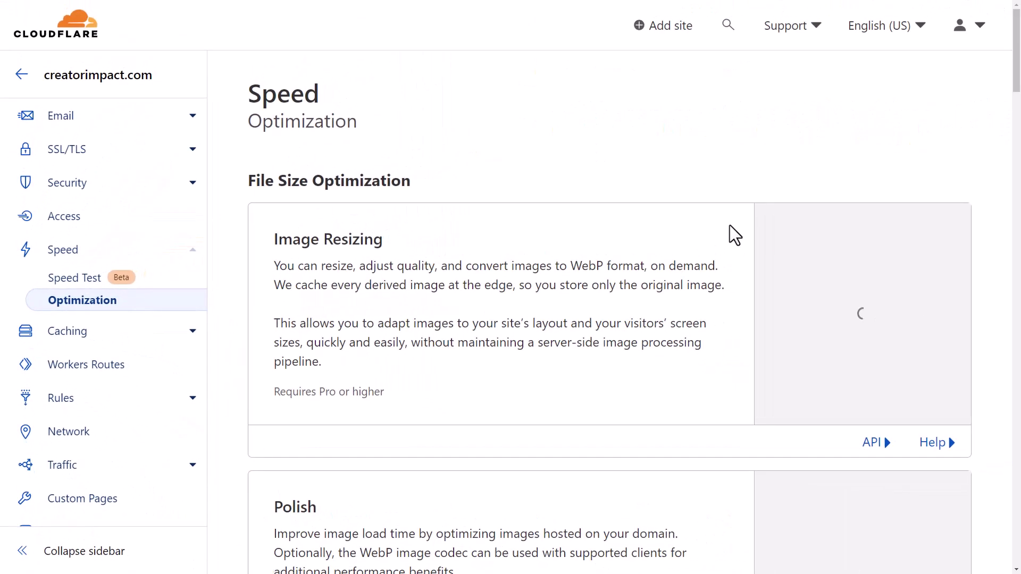
drag(1017, 67, 1016, 158)
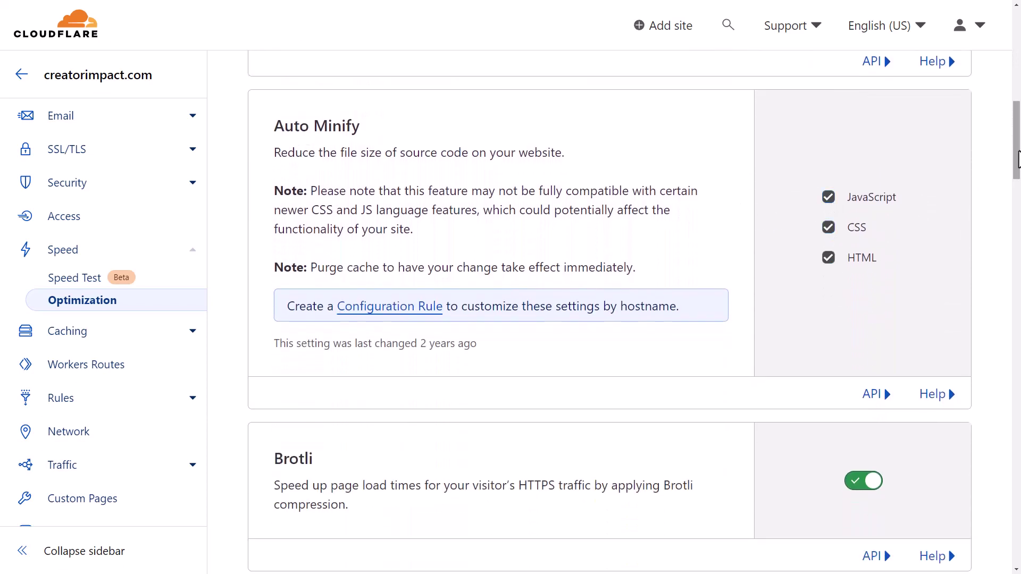
drag(1017, 158, 1016, 261)
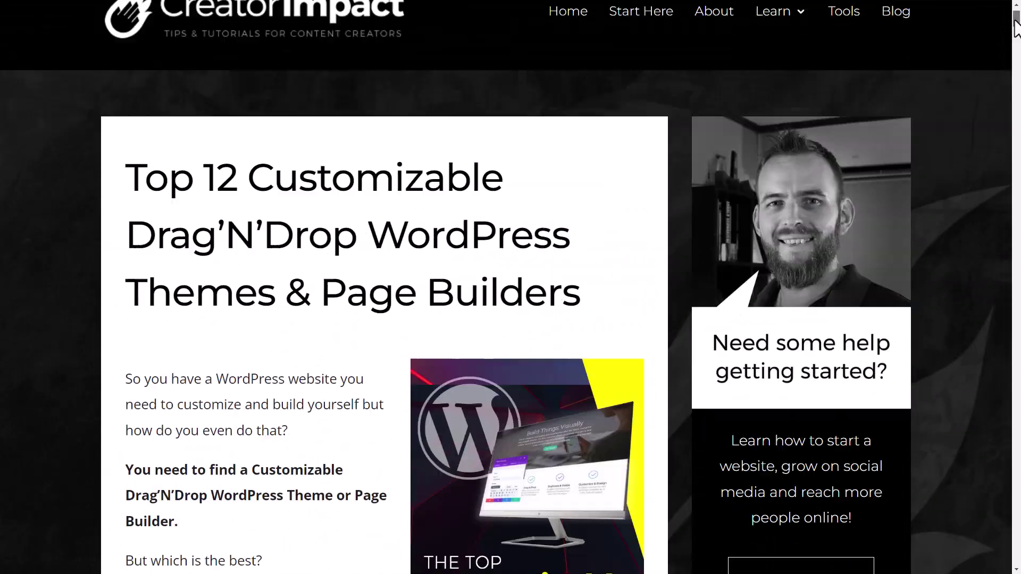
Edit the homepage in the Divi Visual Builder and change the tools row to a 2/3 + 1/3 layout
drag(1016, 16, 1016, 155)
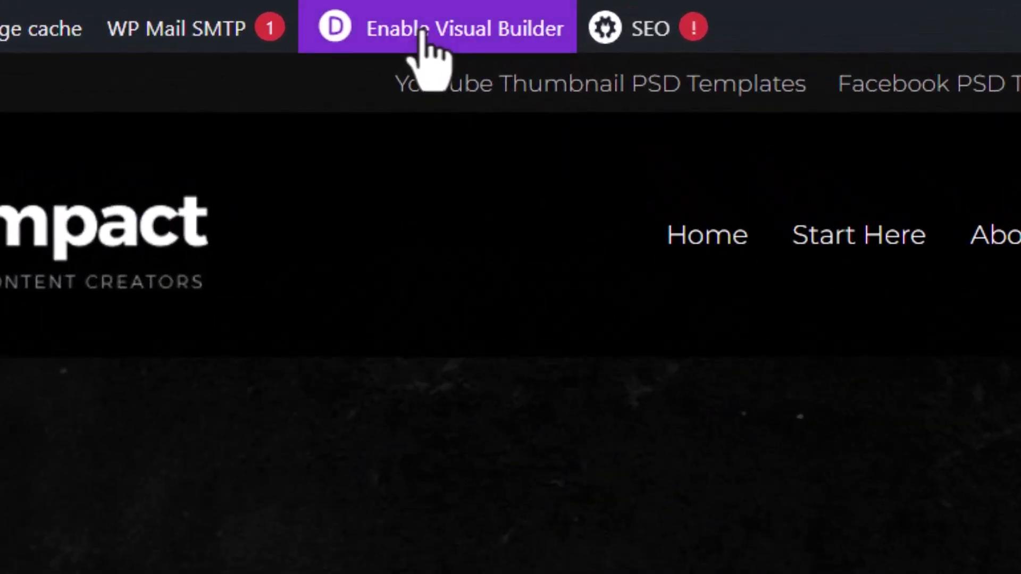
click(423, 32)
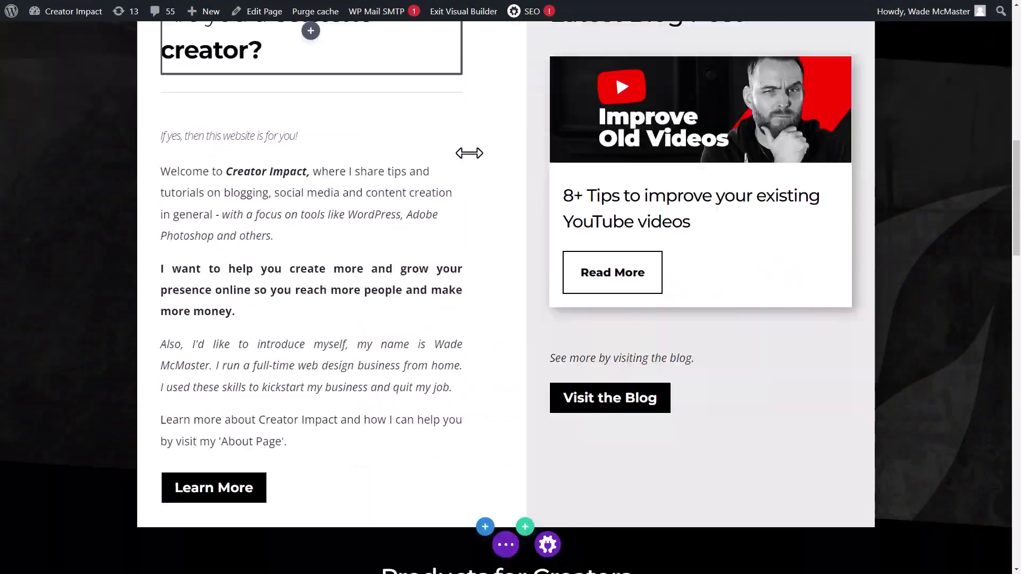
scroll(629, 283, down, 1)
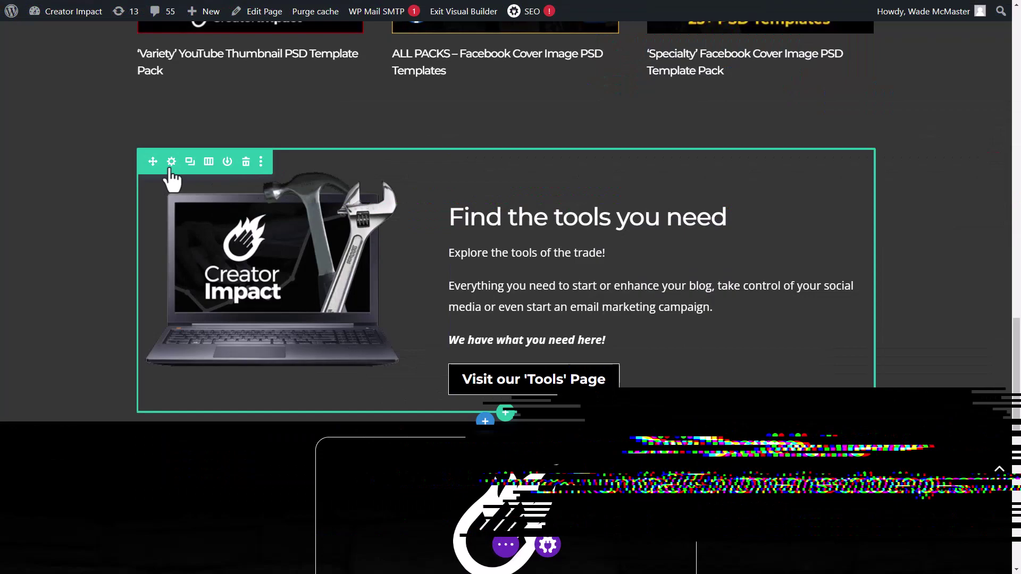
click(205, 178)
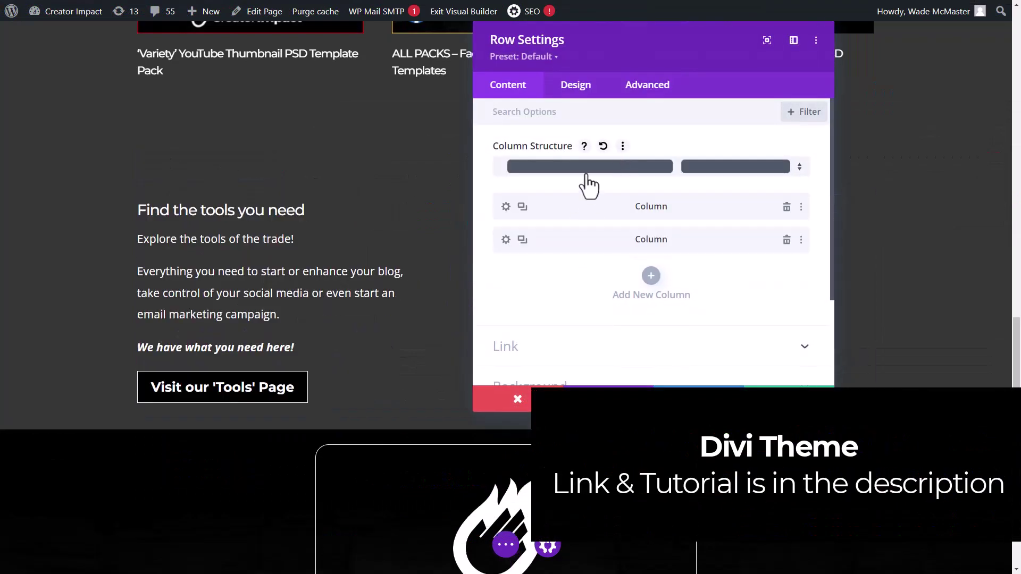
click(589, 185)
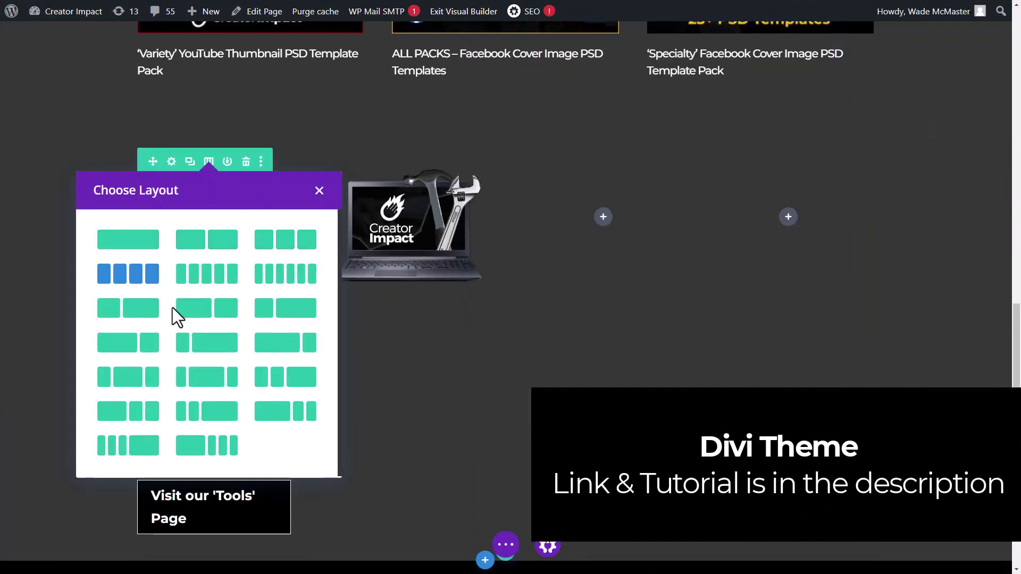
click(177, 309)
scroll(483, 376, up, 20)
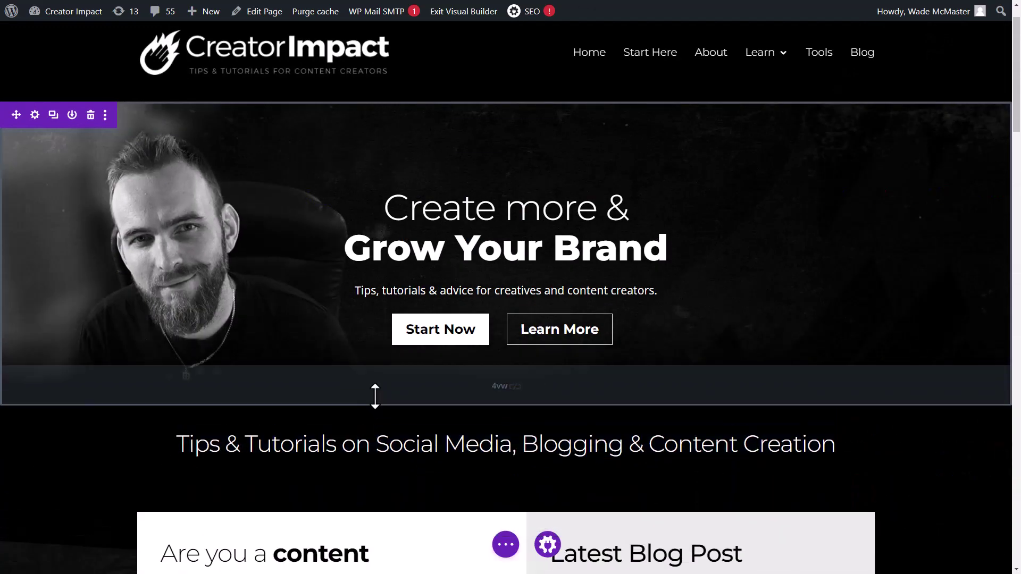
Change the hero header's title text size in its design settings and save
click(481, 135)
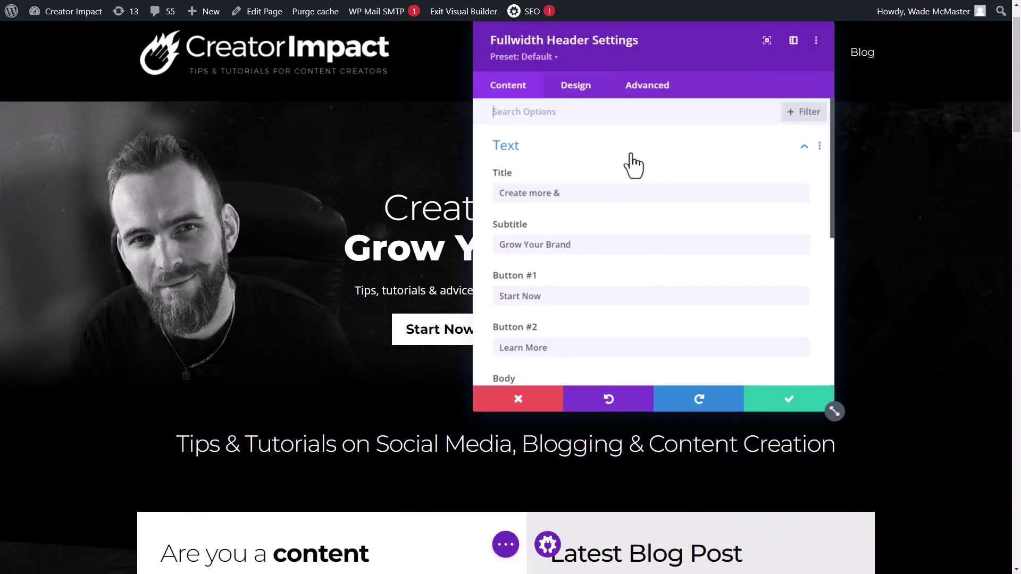
click(729, 139)
click(755, 399)
scroll(768, 383, down, 2)
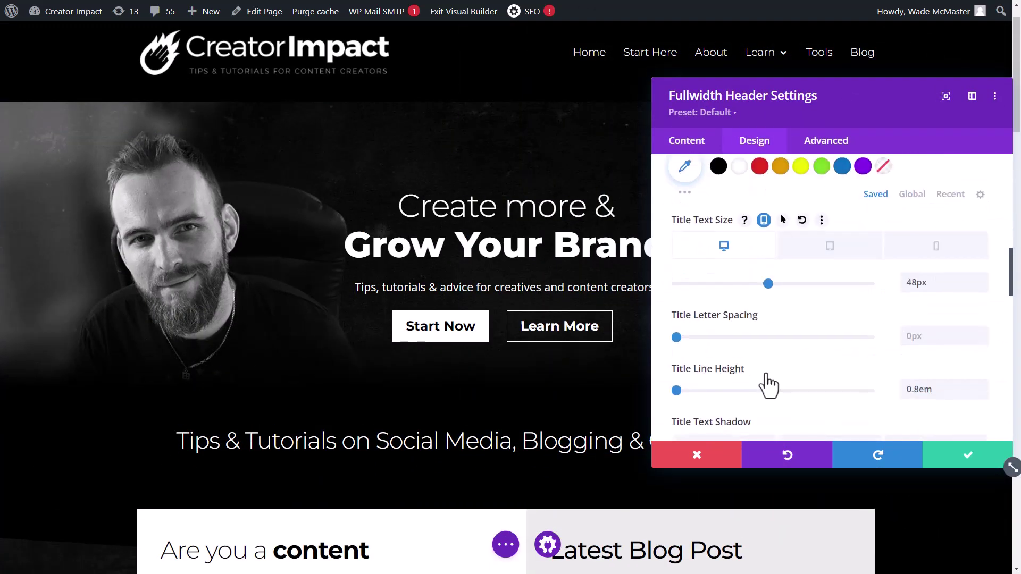
mouse_move(768, 283)
mouse_down()
mouse_move(748, 292)
mouse_move(786, 291)
mouse_up()
click(968, 454)
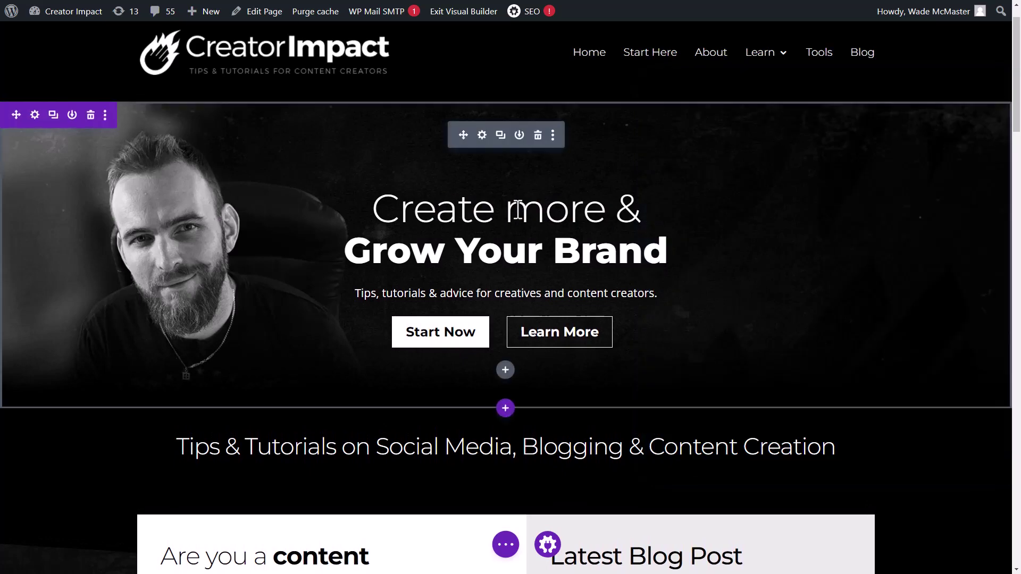